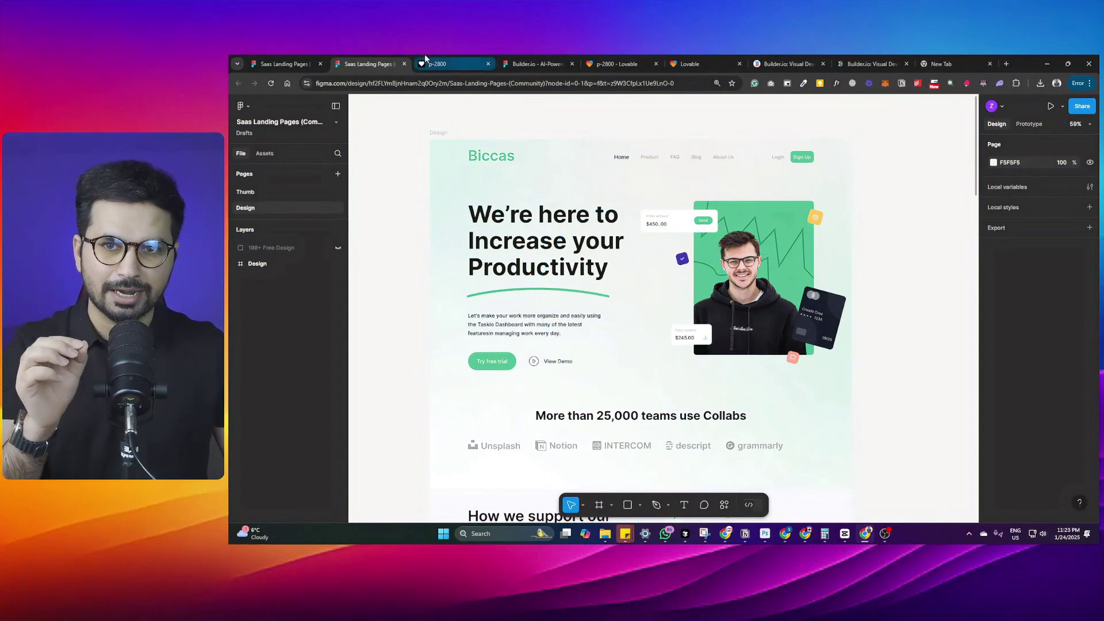
Step: Compare the published p-2800 landing site, Builder.io plugin page and Figma design, then open p-2800
click(425, 57)
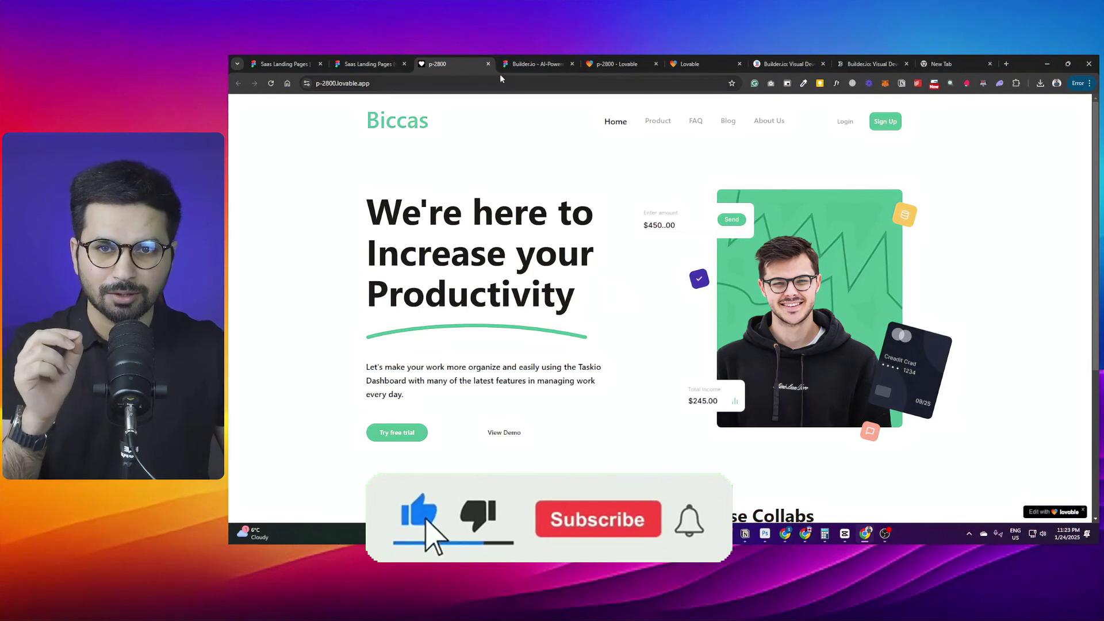
click(538, 64)
drag(357, 264, 416, 258)
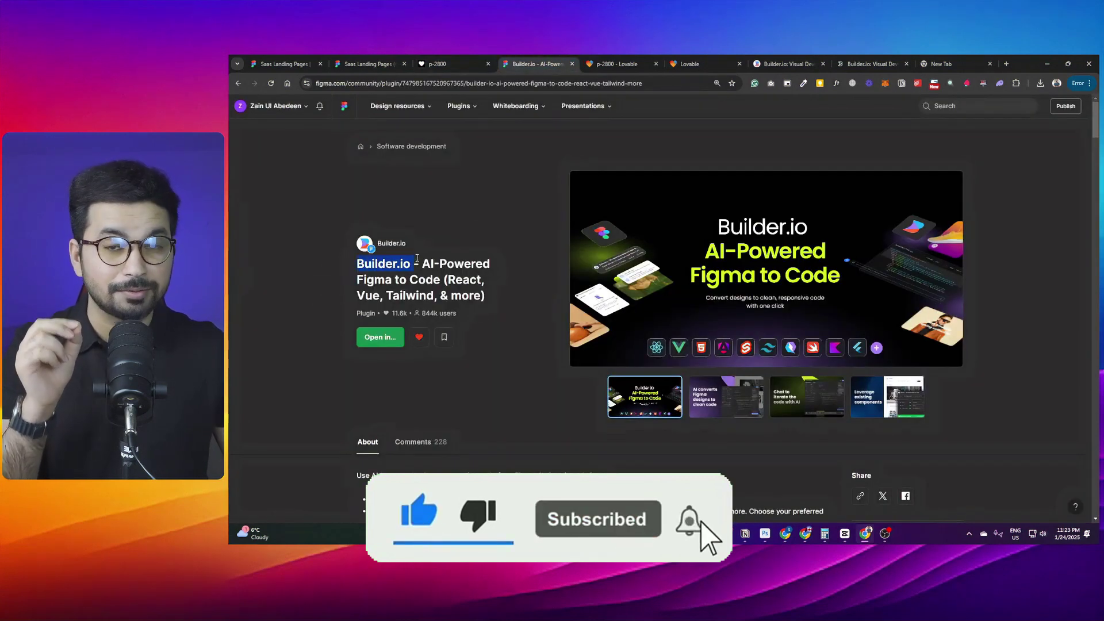
key(ctrl+2)
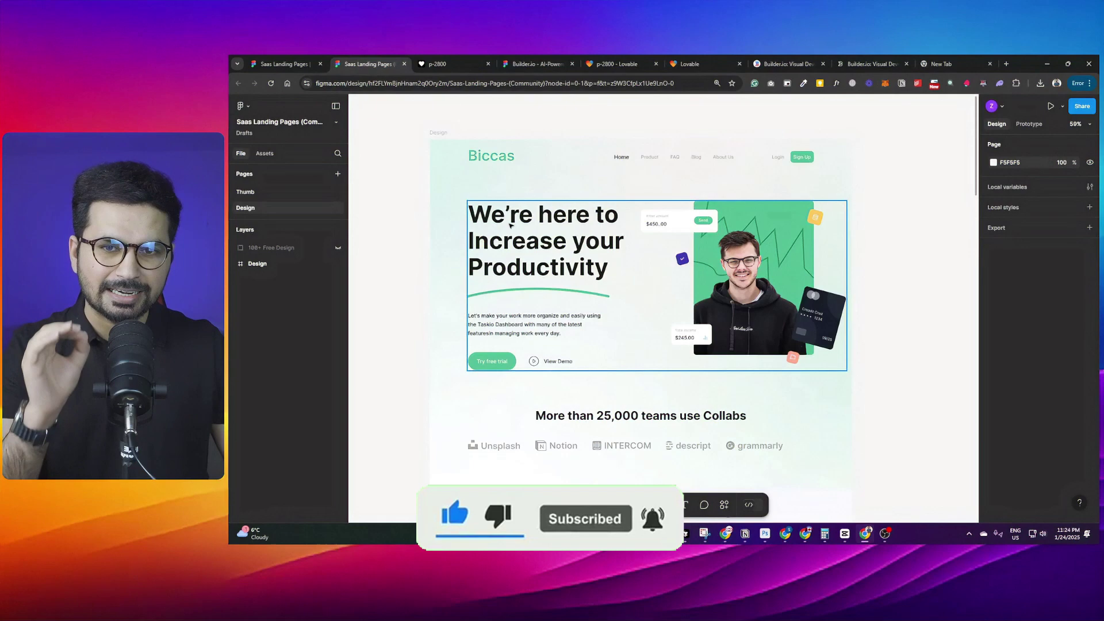
click(611, 65)
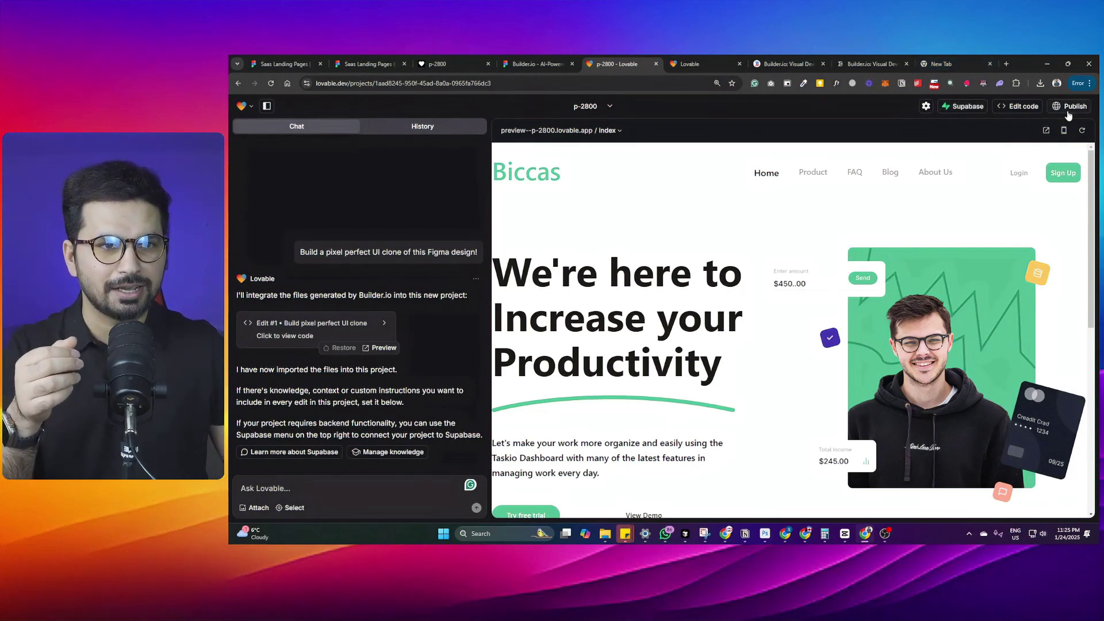
Step: Bring up the p-2800 project's Publish settings in Lovable
click(1070, 108)
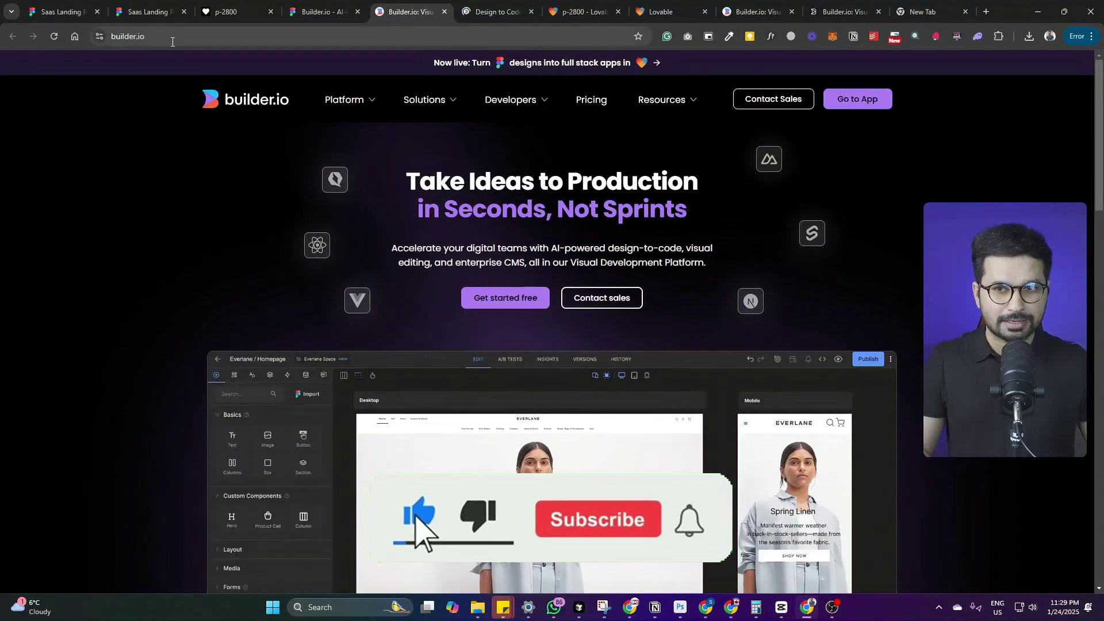
Step: Review Builder.io's pricing plans, highlighting the Free plan's 20 monthly code generations
click(148, 42)
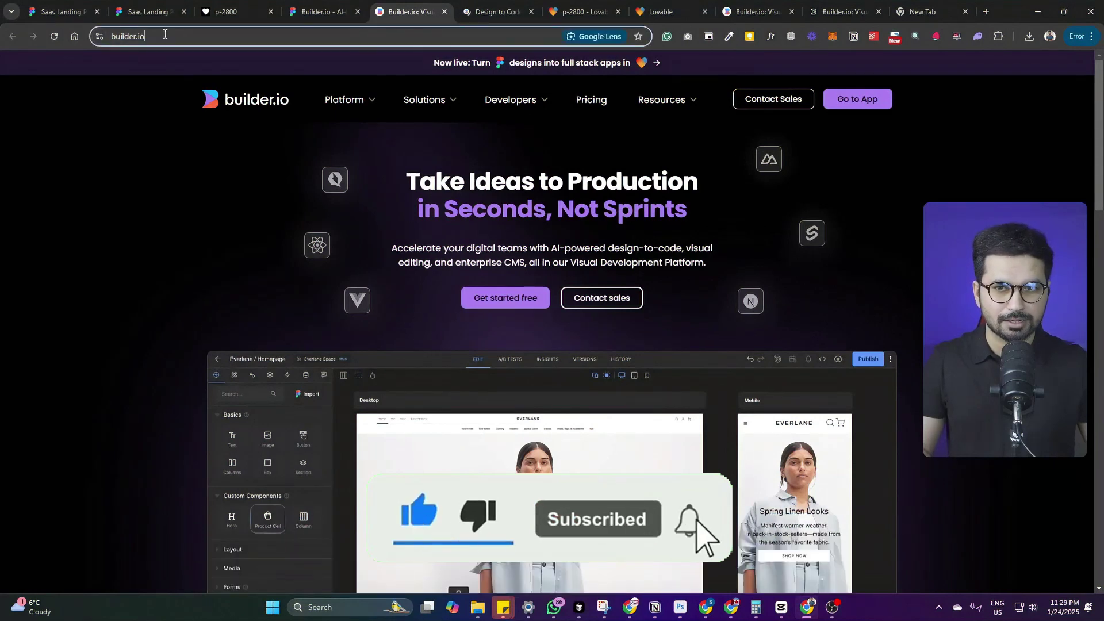
mouse_move(557, 119)
click(587, 102)
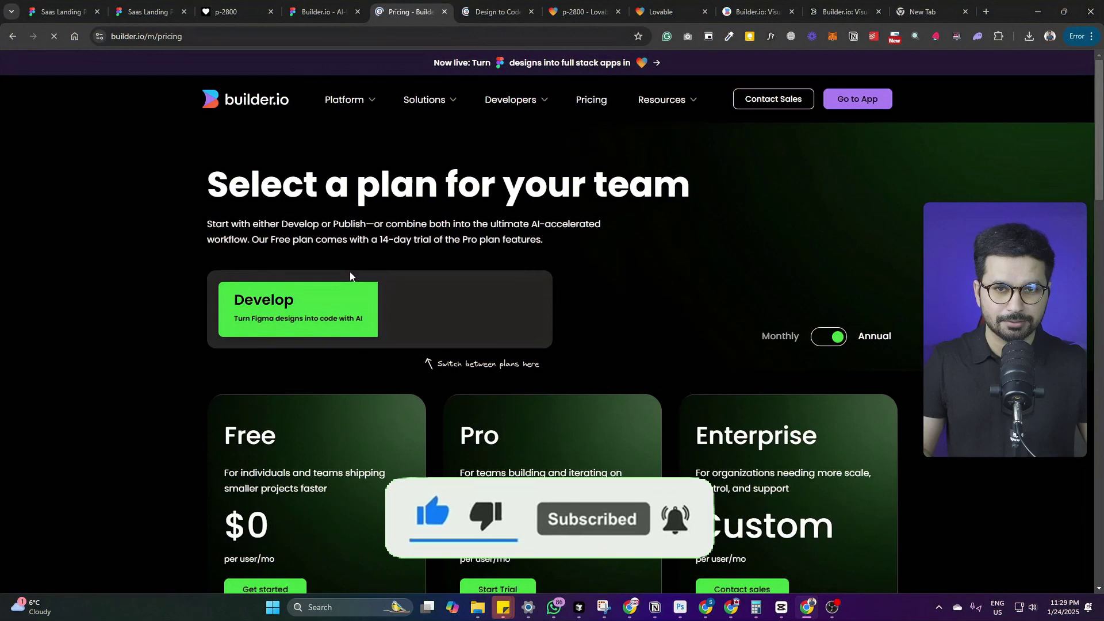
scroll(230, 438, down, 3)
drag(230, 439, 288, 437)
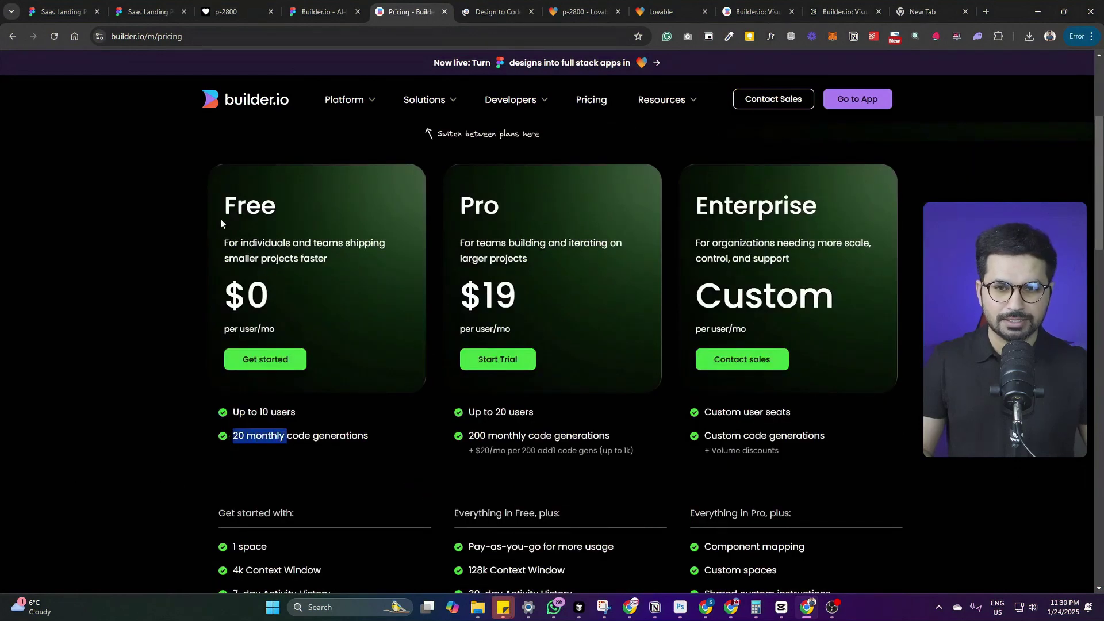
drag(222, 192, 288, 282)
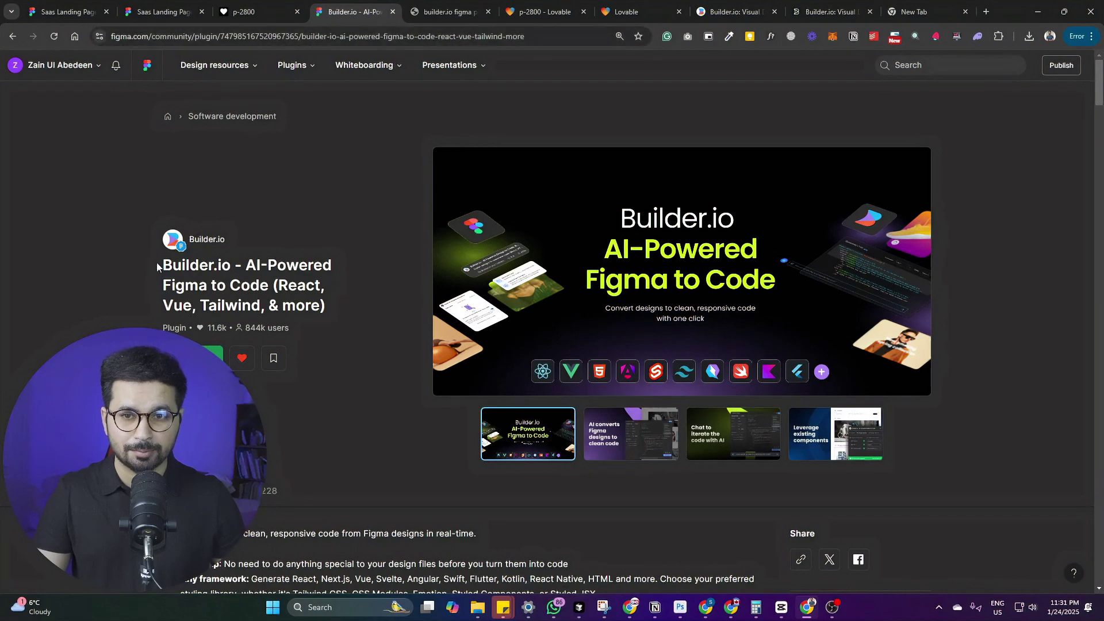
Step: Browse the plugin search results and Figma Community Dashboard results for the Free Dark Admin Dashboards template
key(ctrl+Tab)
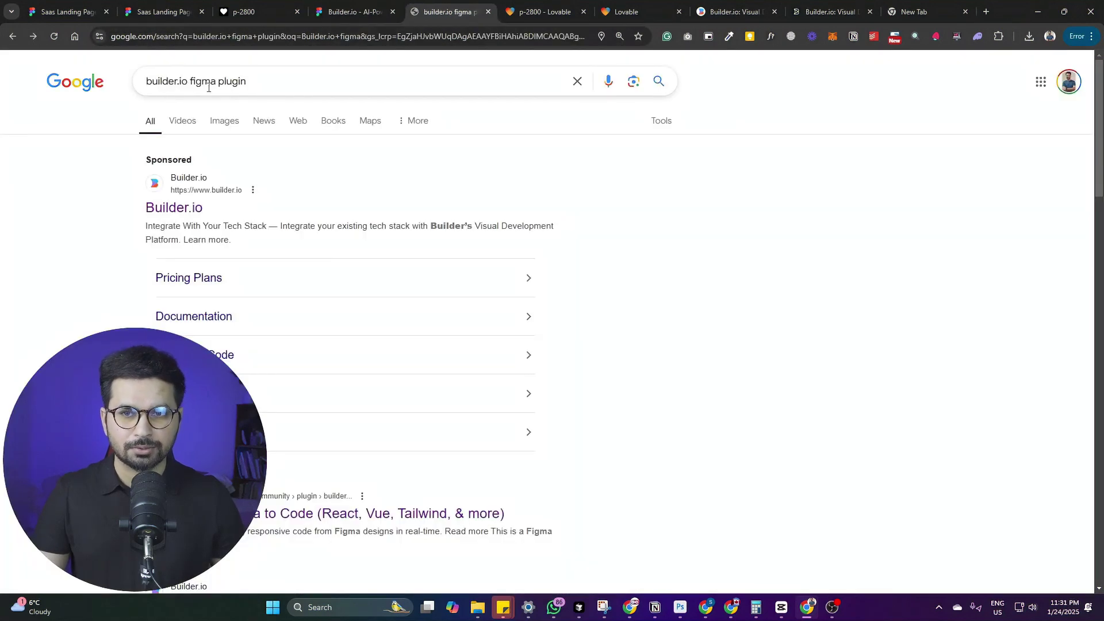
scroll(214, 351, down, 3)
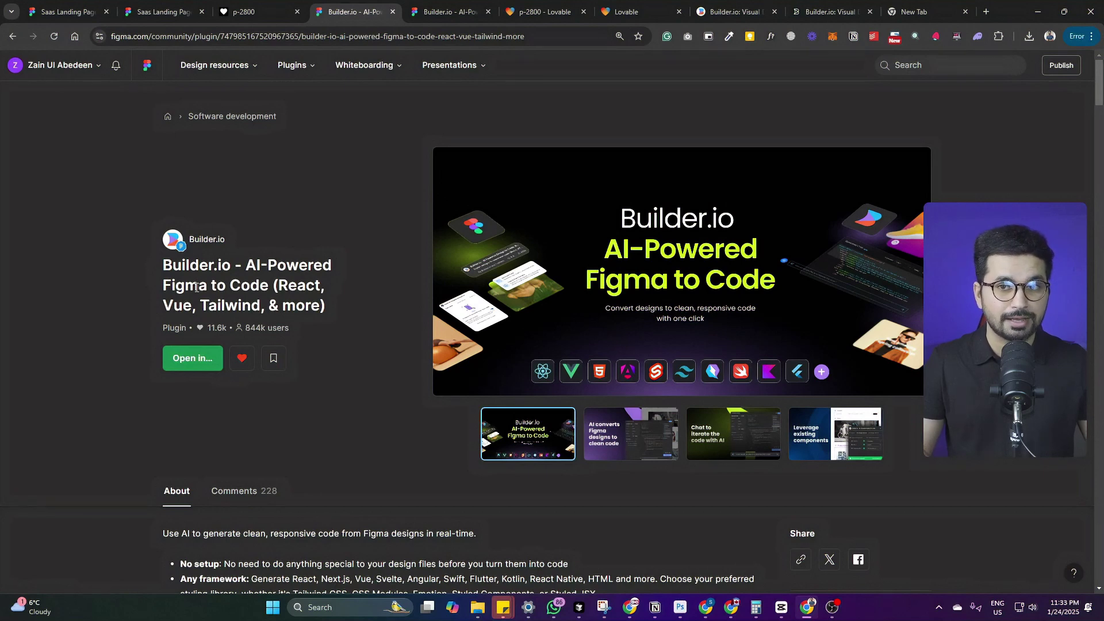
key(ctrl+1)
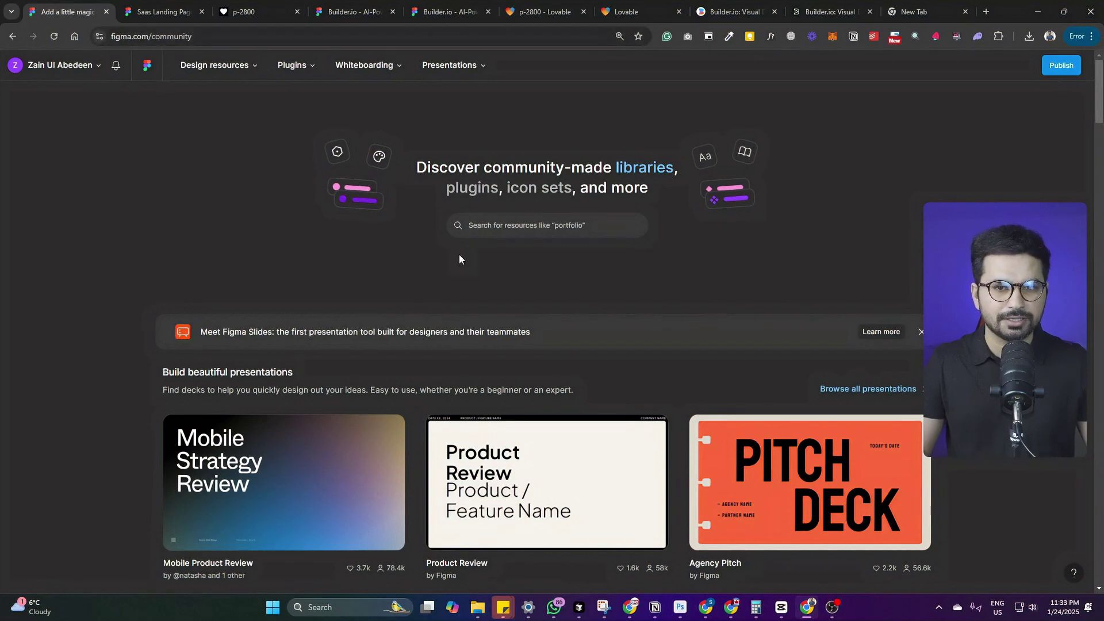
scroll(459, 255, down, 10)
scroll(477, 320, down, 3)
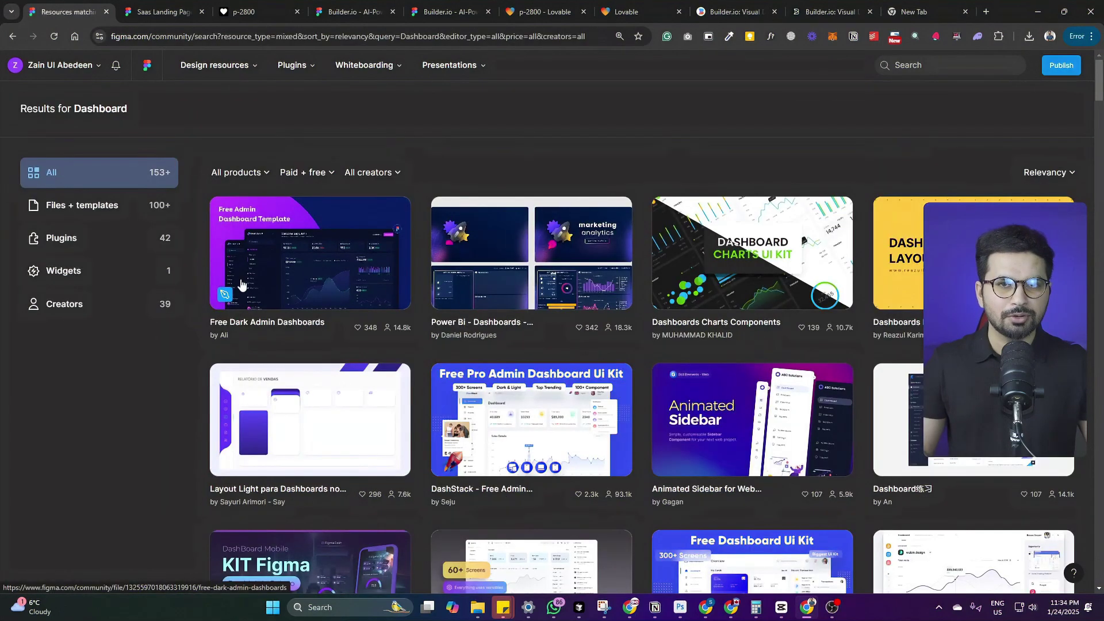
scroll(436, 283, down, 12)
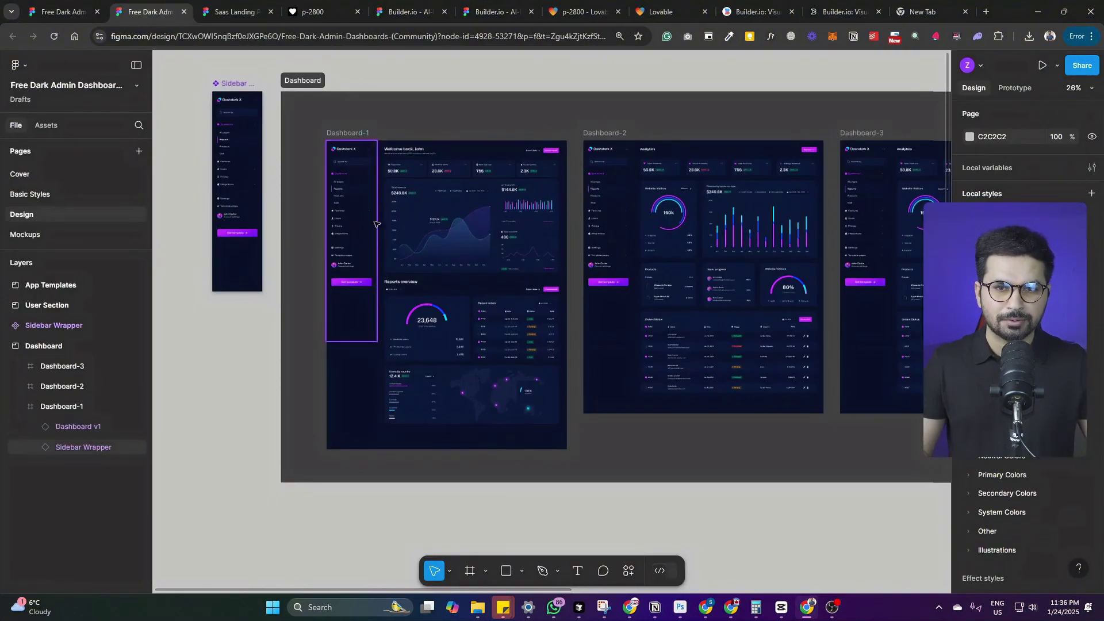
Step: Add auto layout to the Dashboard-1 frame so it hugs its content at 1393 × 1665
click(344, 136)
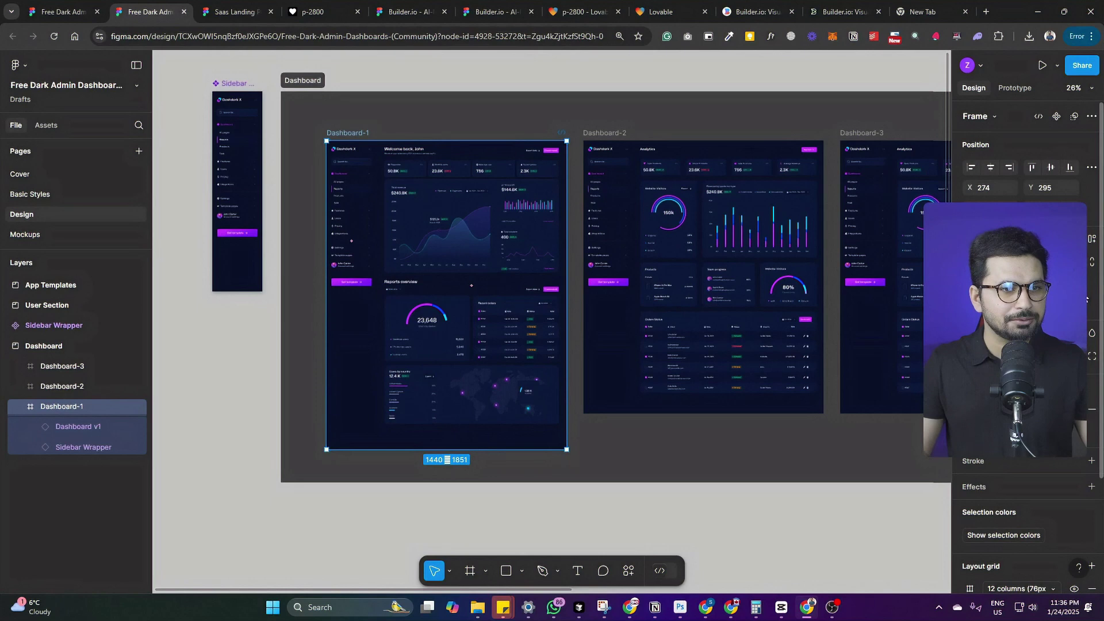
click(1091, 240)
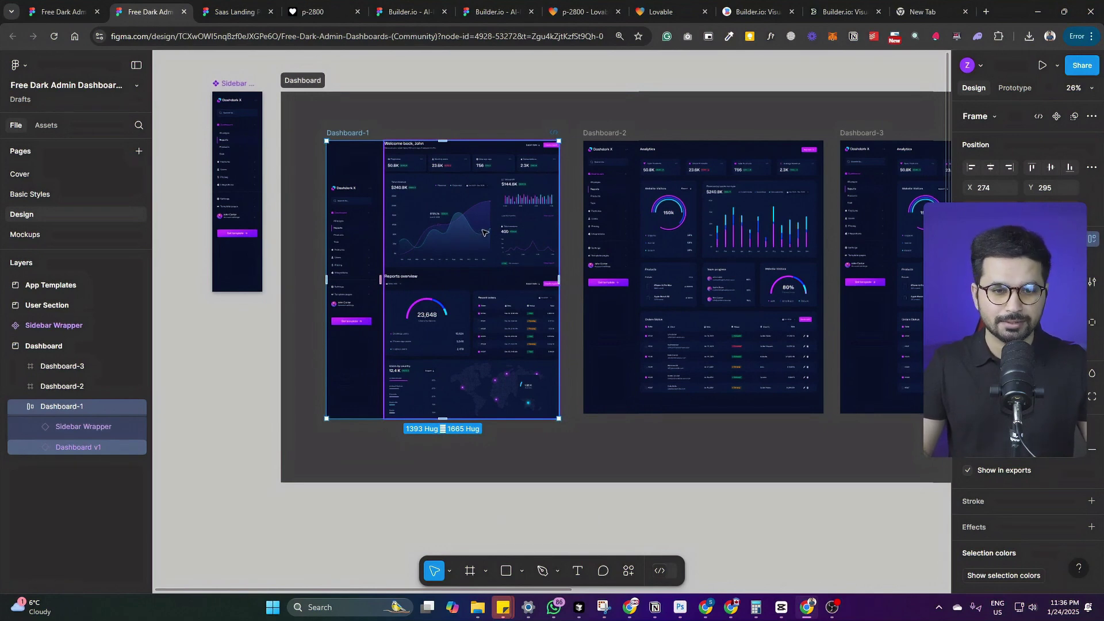
Step: Run the Builder.io plugin on Dashboard-1 and export it to code as a Lovable project
click(630, 571)
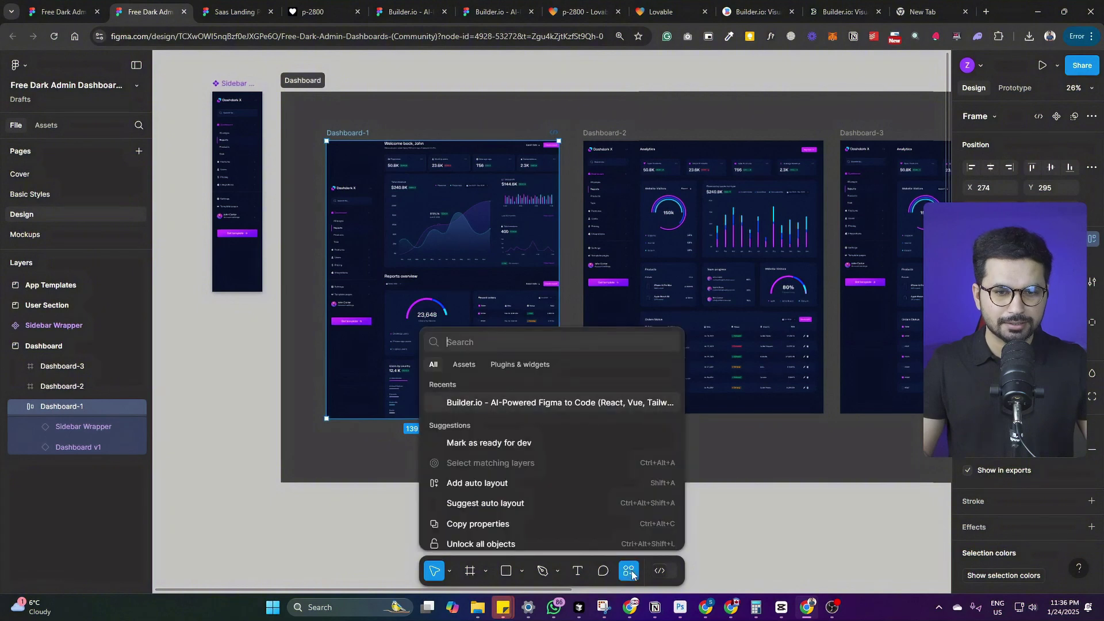
click(520, 365)
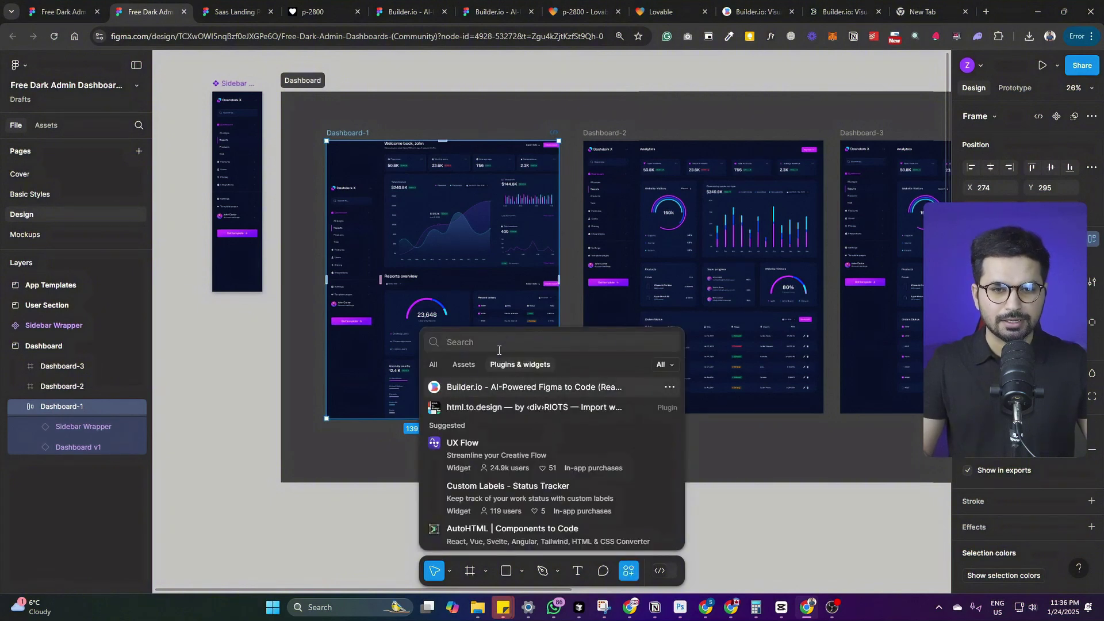
click(478, 387)
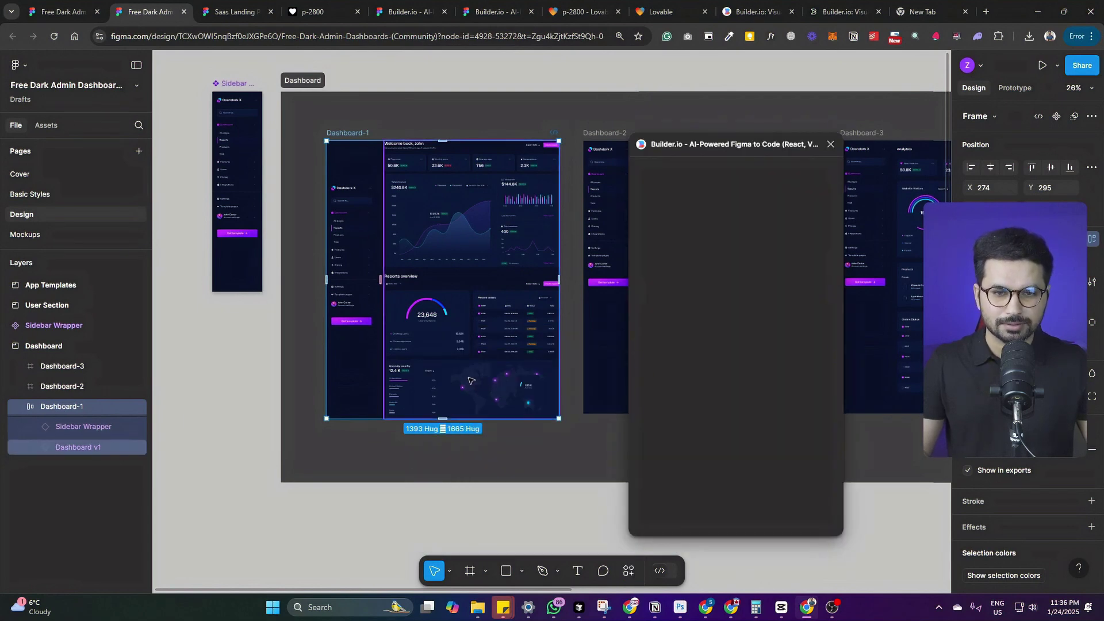
drag(707, 144, 669, 125)
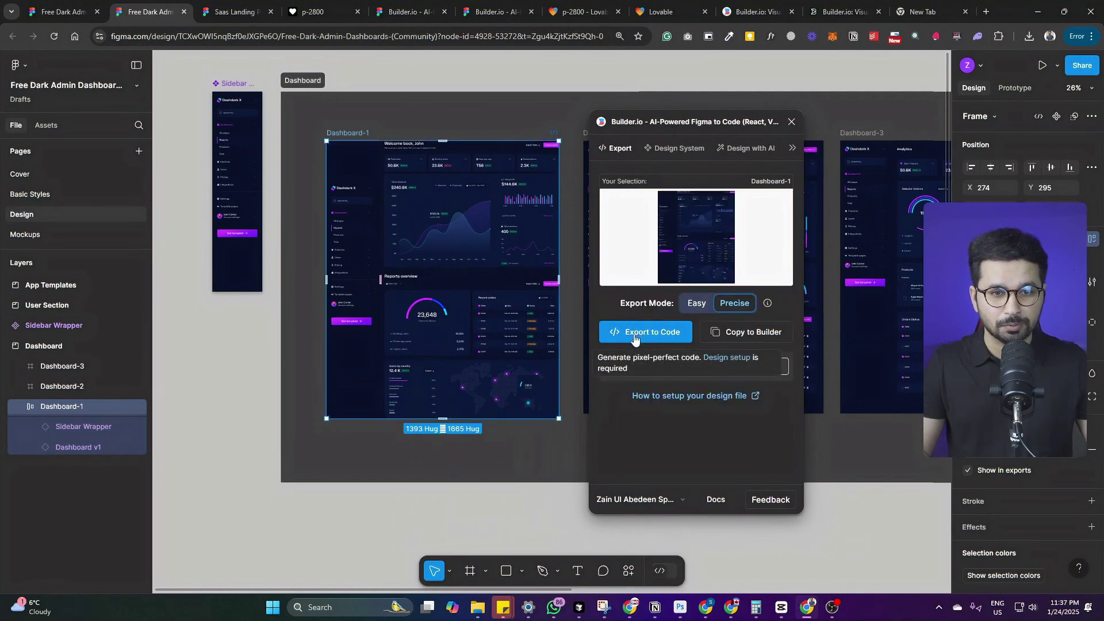
click(643, 338)
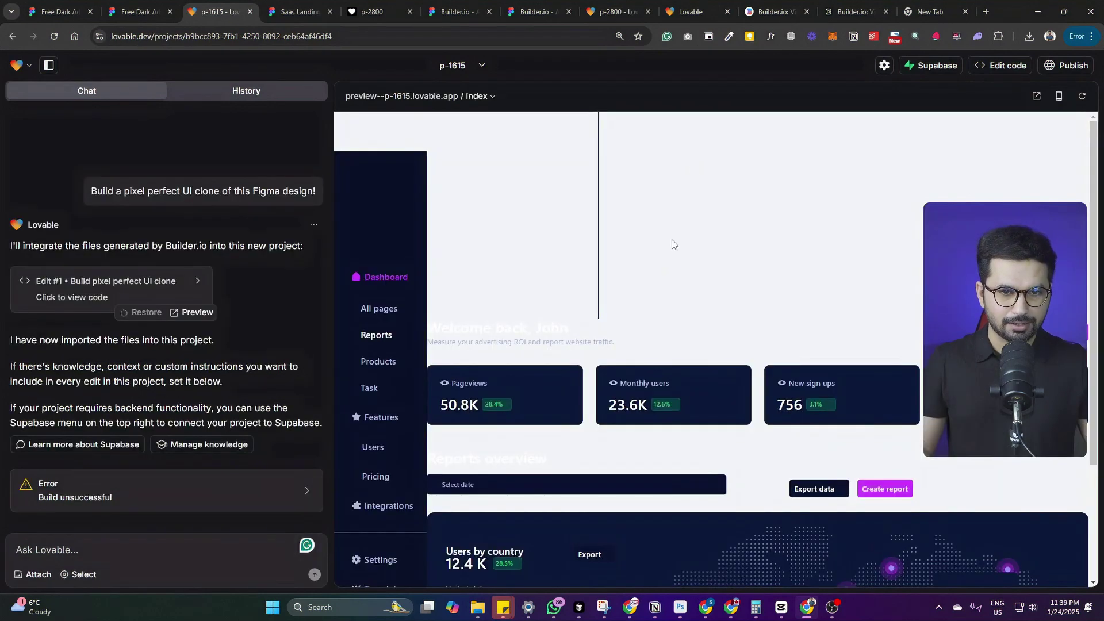
Step: Have Lovable fix the p-1615 Dashboard.tsx build error and confirm the dashboard preview renders
scroll(422, 341, up, 3)
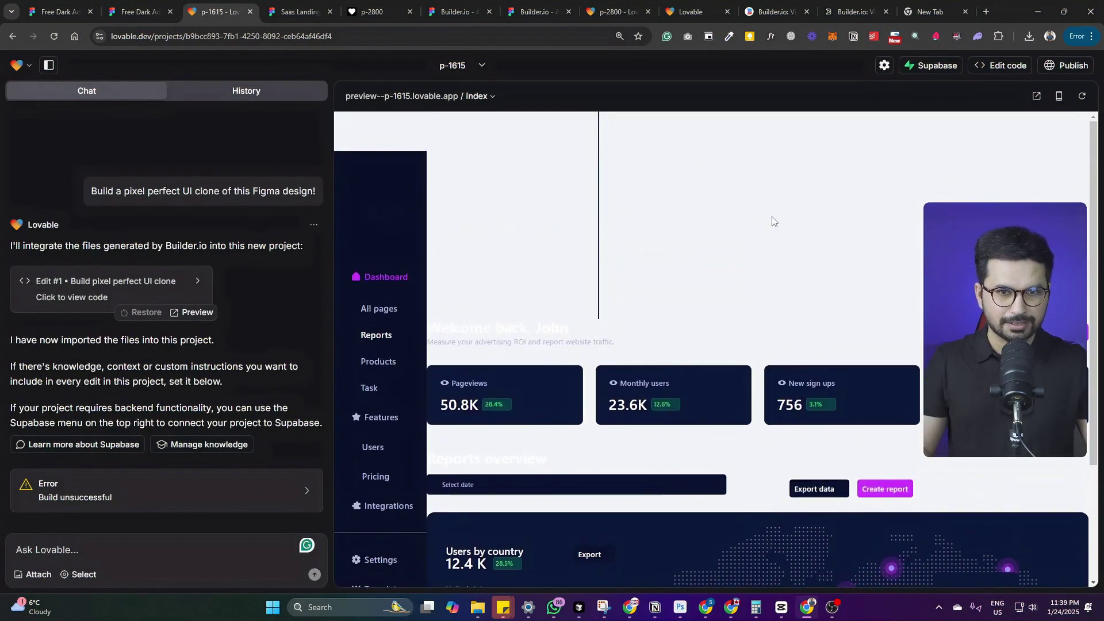
click(73, 496)
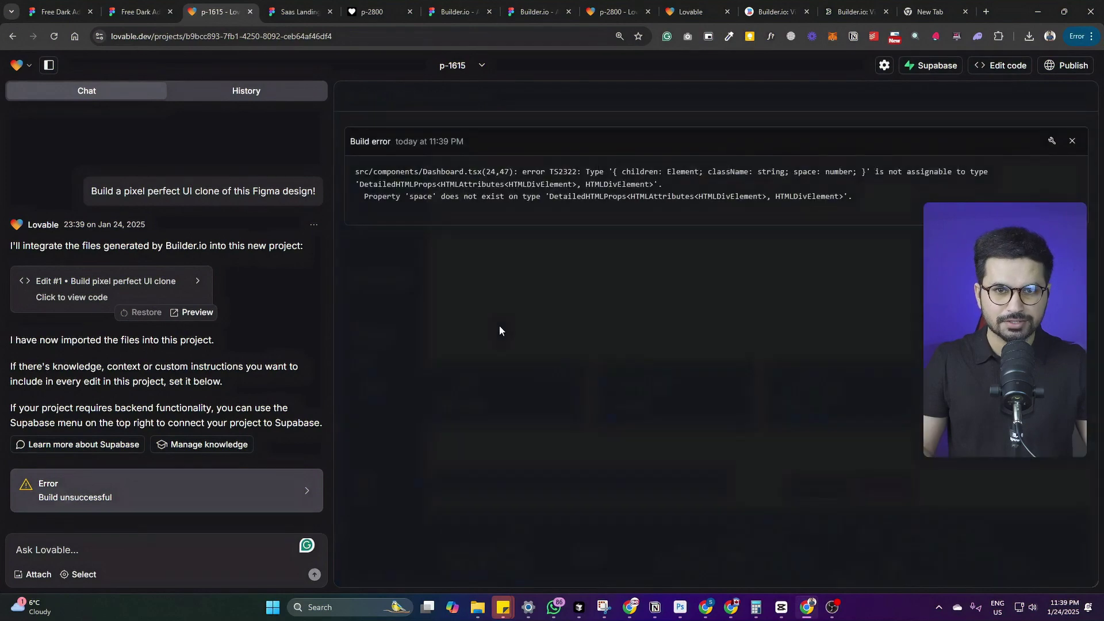
click(458, 98)
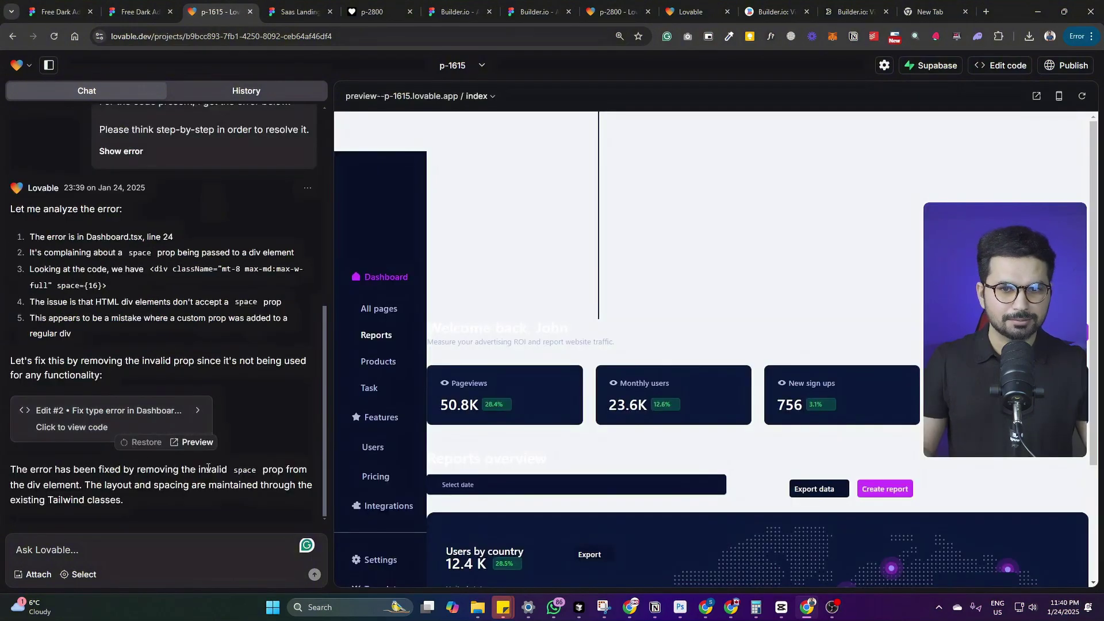
scroll(683, 378, down, 3)
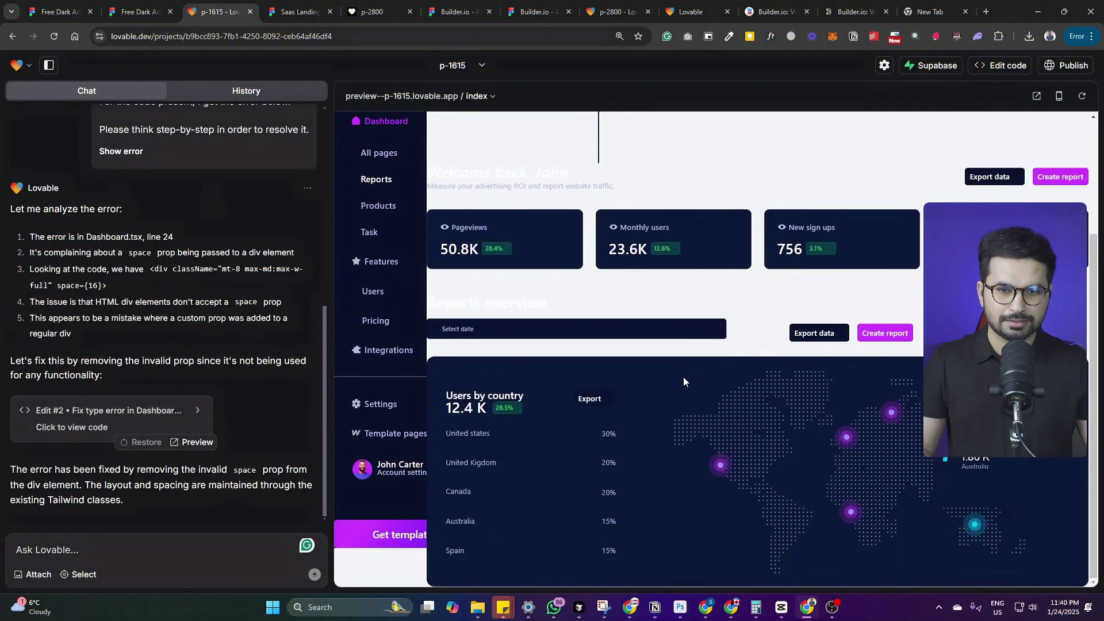
scroll(418, 288, up, 3)
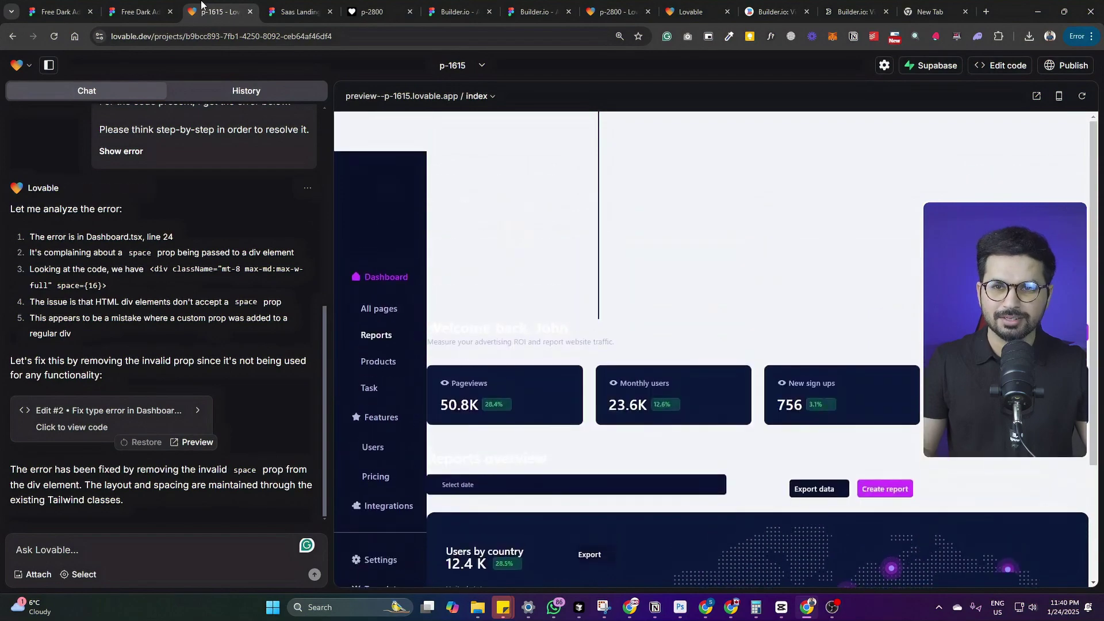
Step: Open the p-1615 dashboard preview in its own tab and inspect the stat cards
click(134, 11)
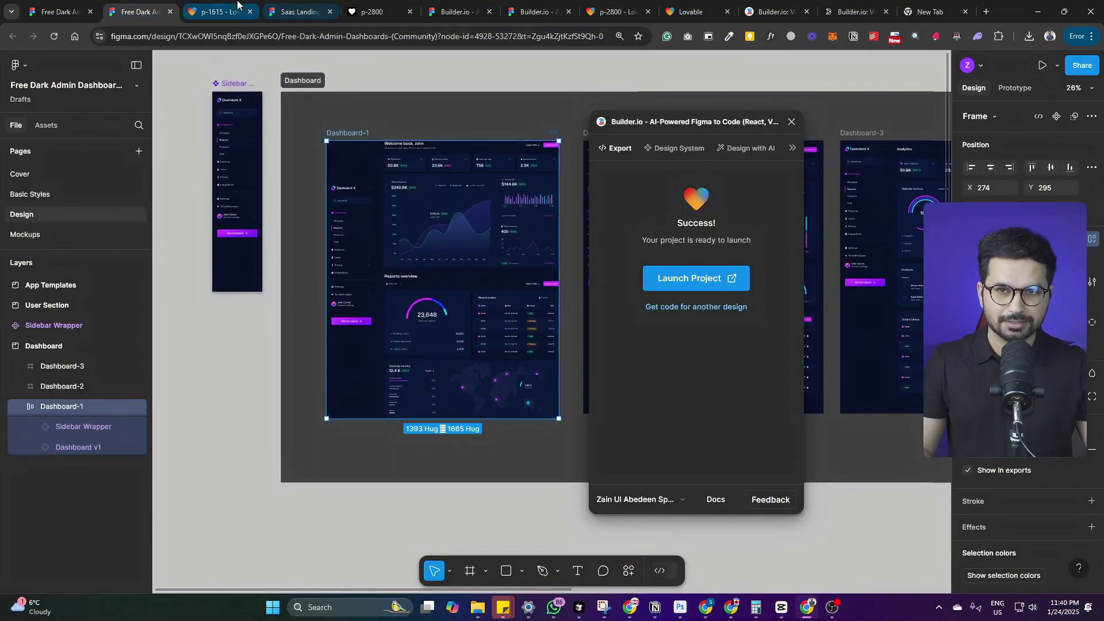
click(220, 11)
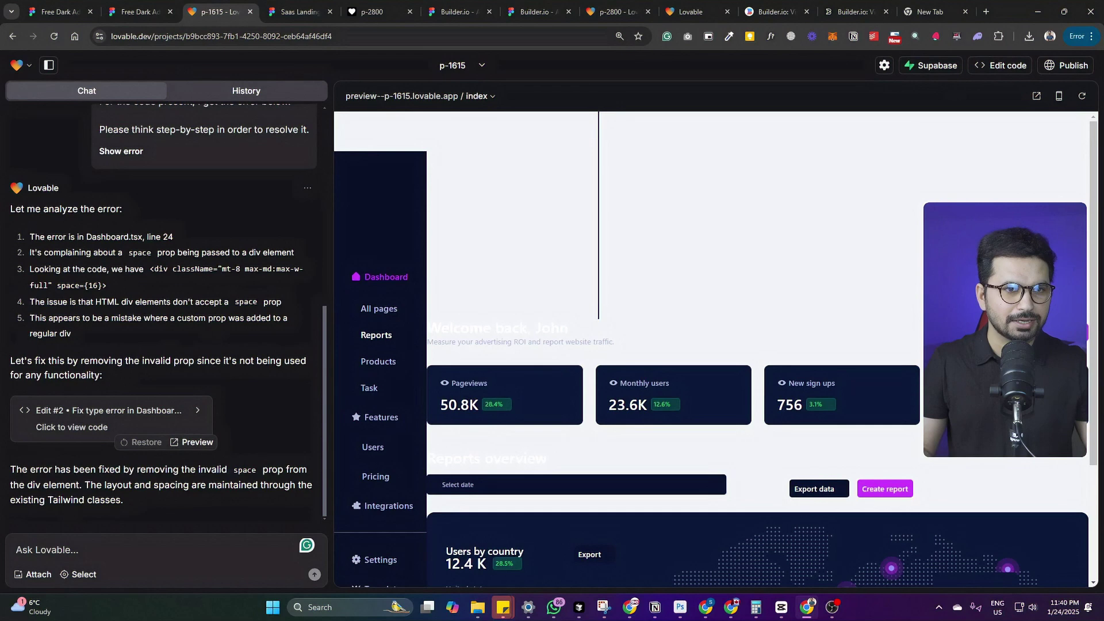
click(1037, 96)
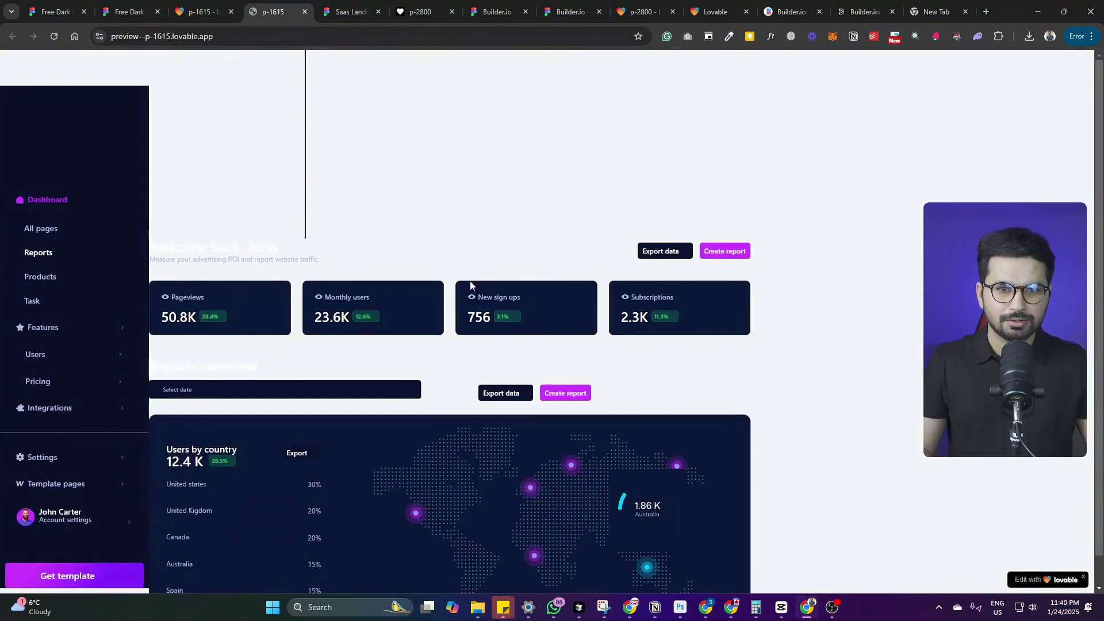
scroll(274, 233, down, 1)
drag(282, 323, 457, 450)
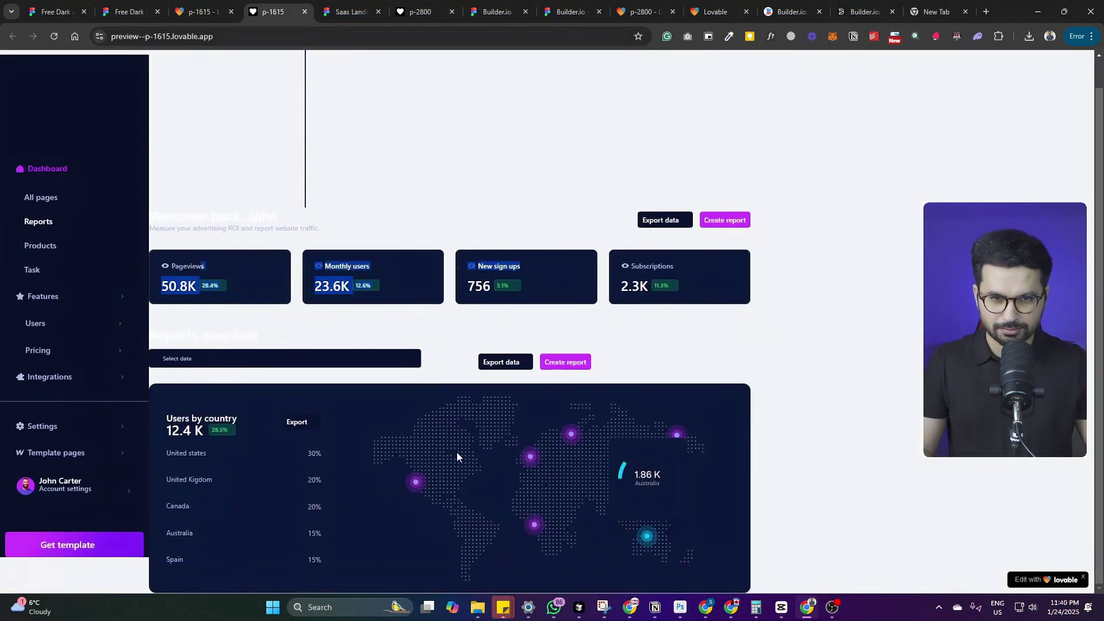
click(281, 440)
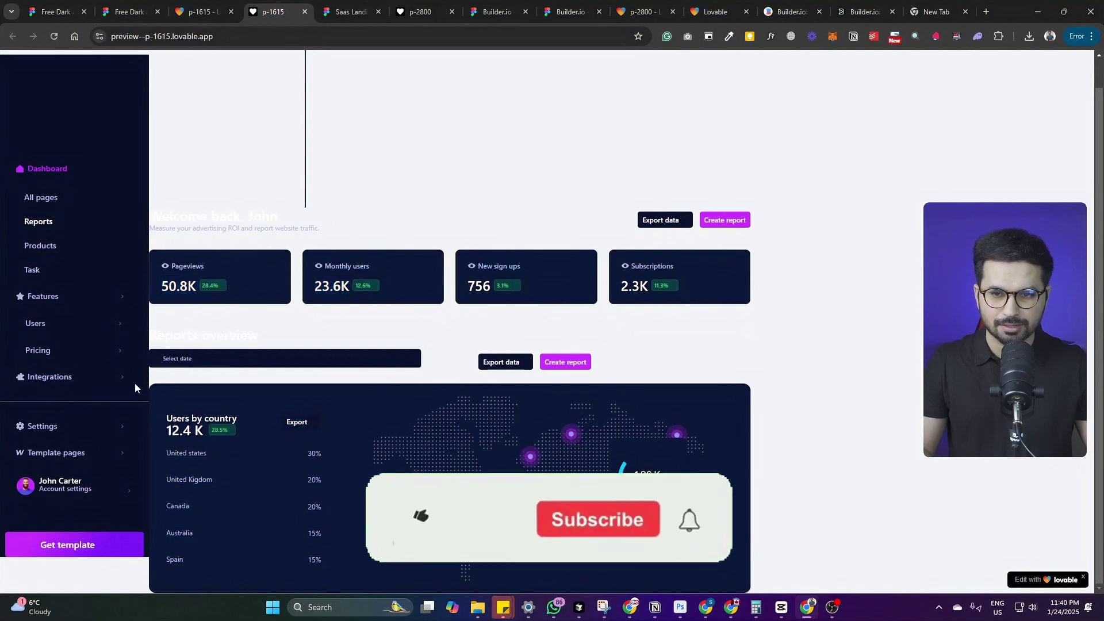
Step: Inspect the preview's sidebar labels, then return to the Figma dashboard design
drag(43, 220, 57, 304)
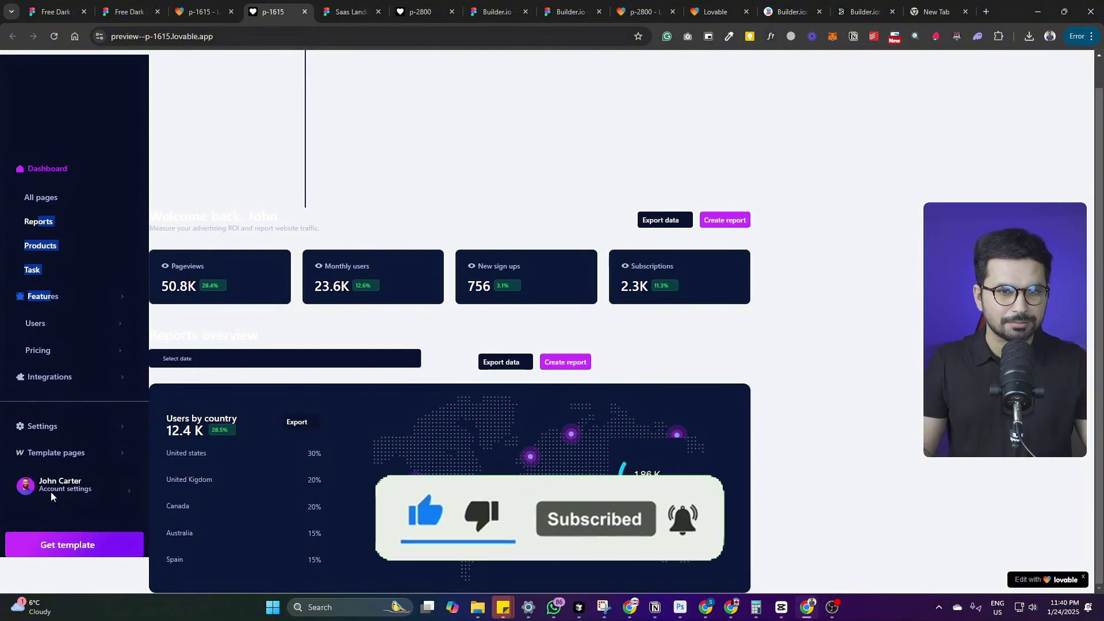
click(880, 291)
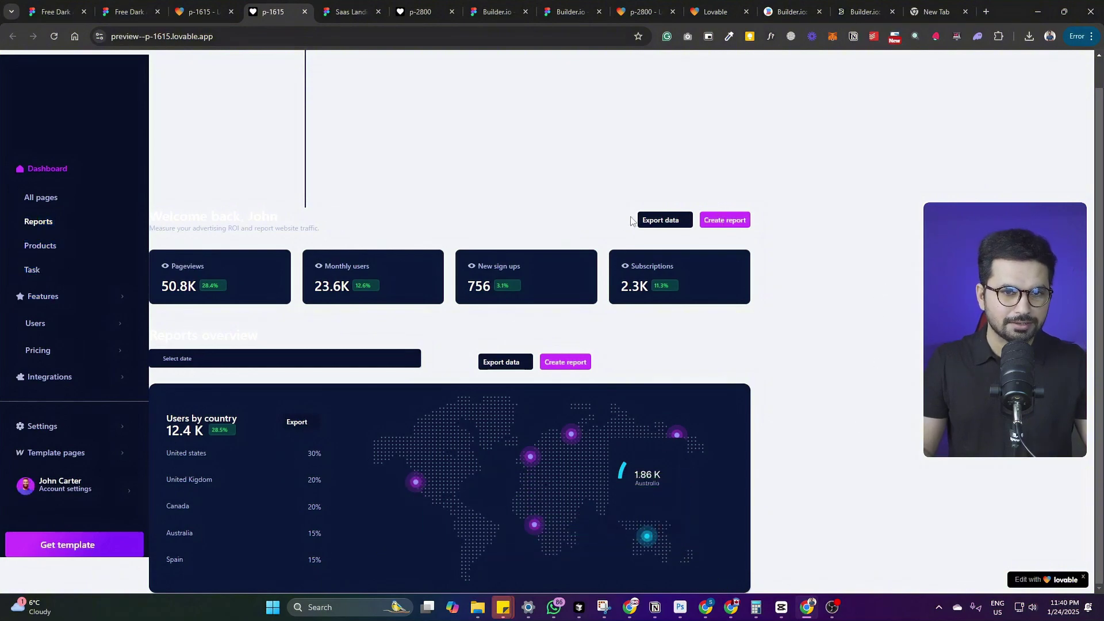
key(ctrl+2)
scroll(438, 216, up, 5)
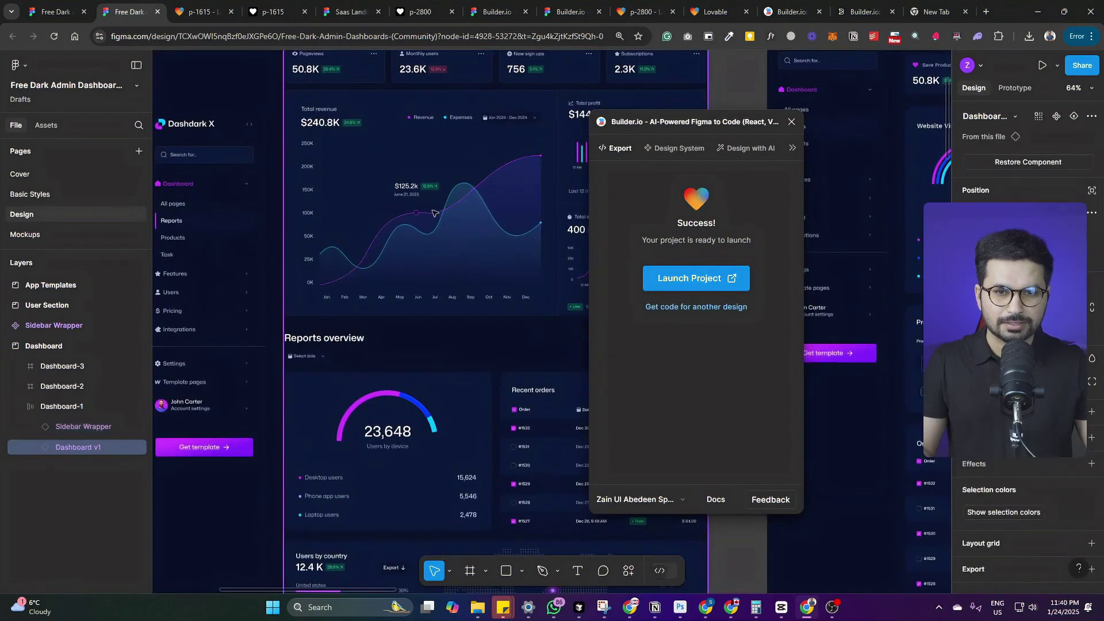
Step: Select the middle Add Users frame and export it to code with the Builder.io plugin
click(433, 213)
scroll(407, 235, down, 4)
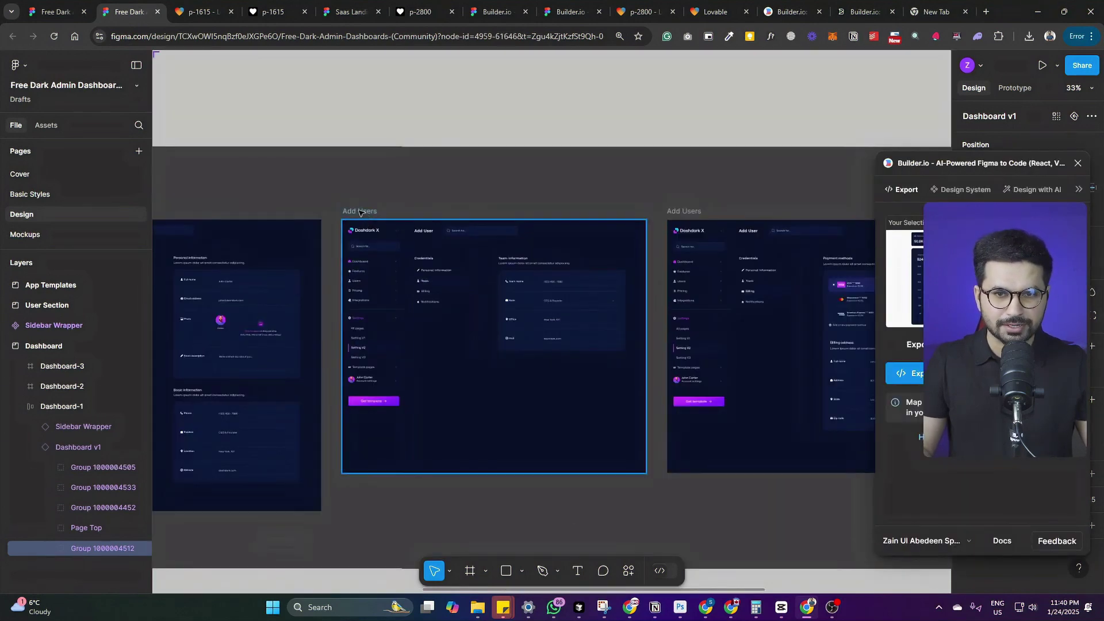
click(359, 211)
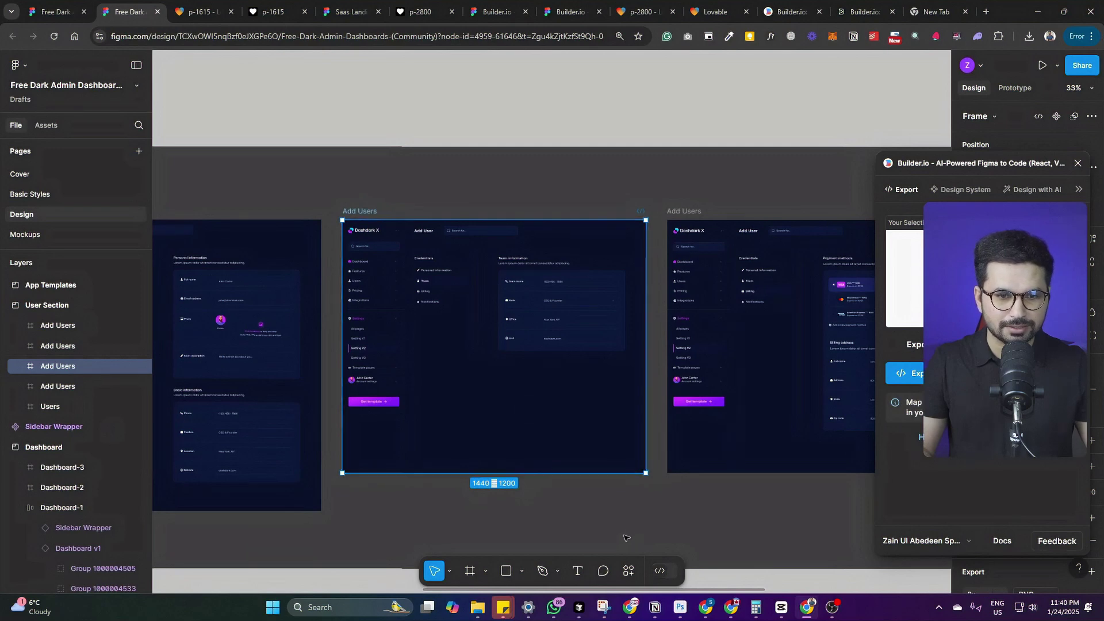
click(628, 572)
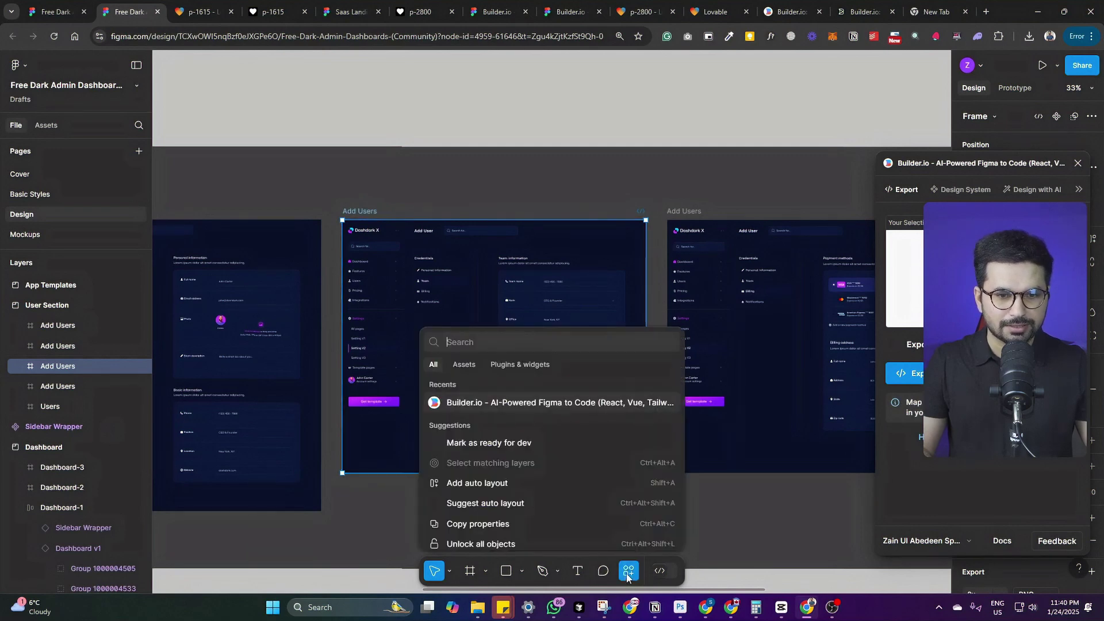
click(509, 403)
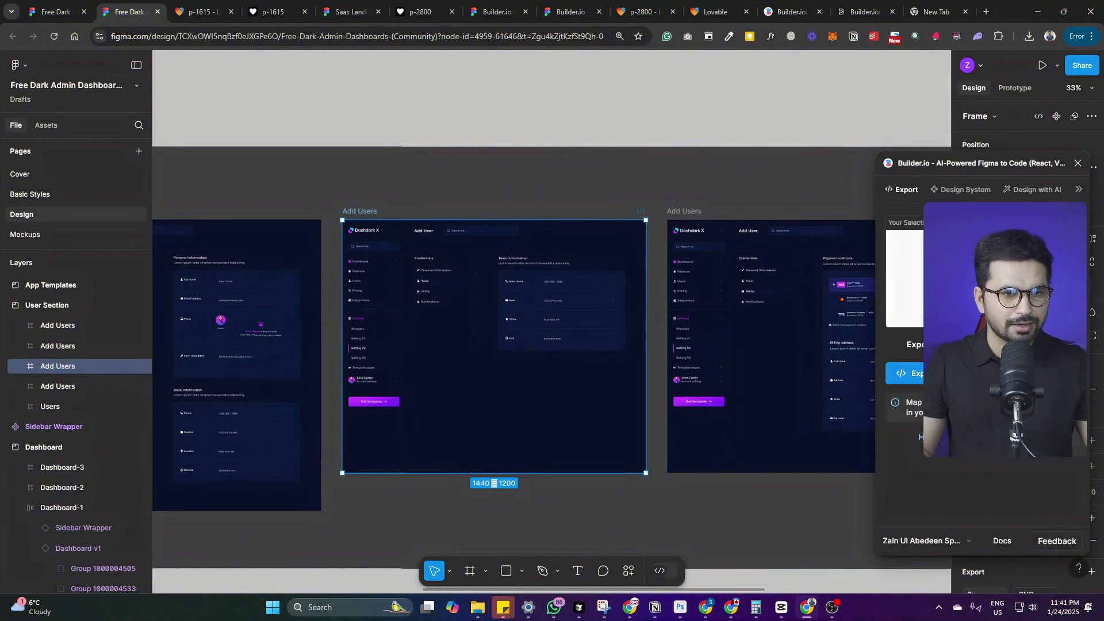
click(909, 373)
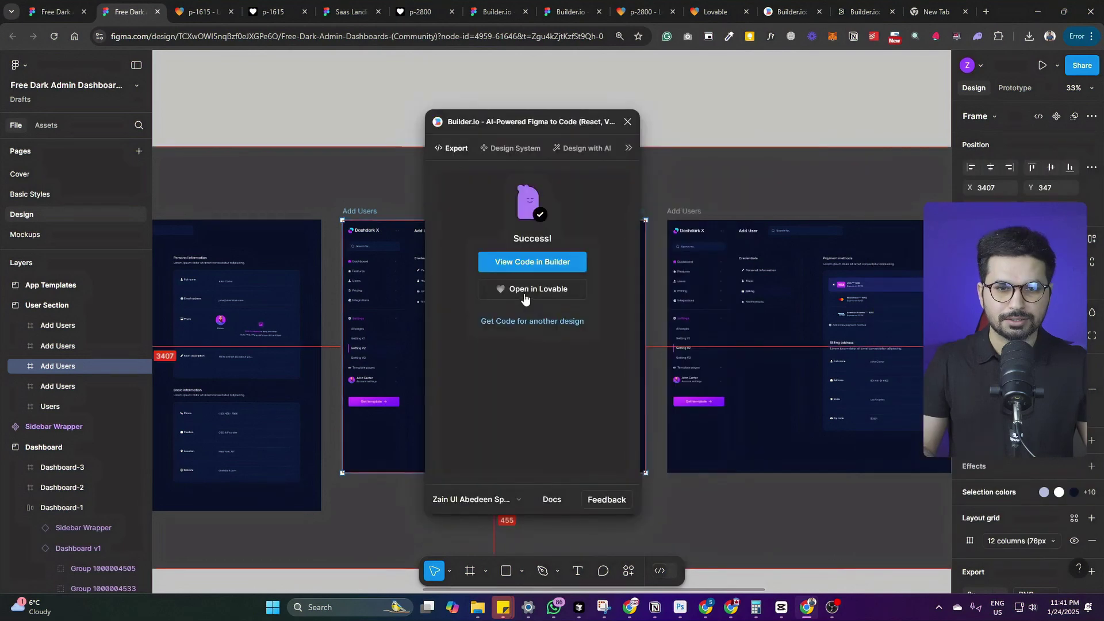
Step: Open the export in Lovable as p-1763, then view its preview at mobile width and in a new tab
click(525, 293)
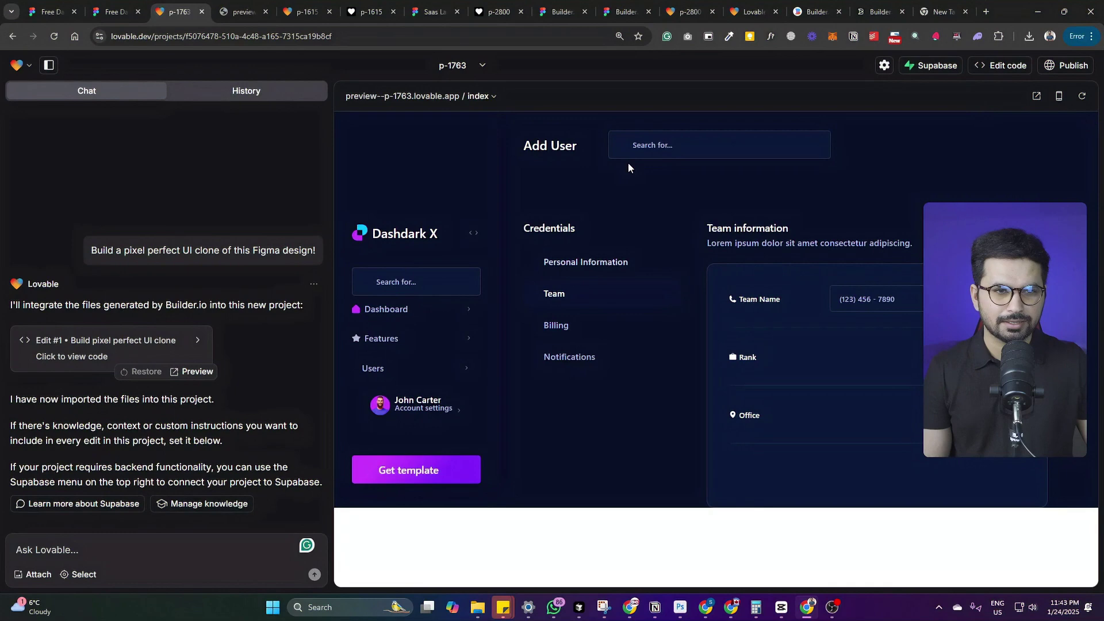
click(1059, 96)
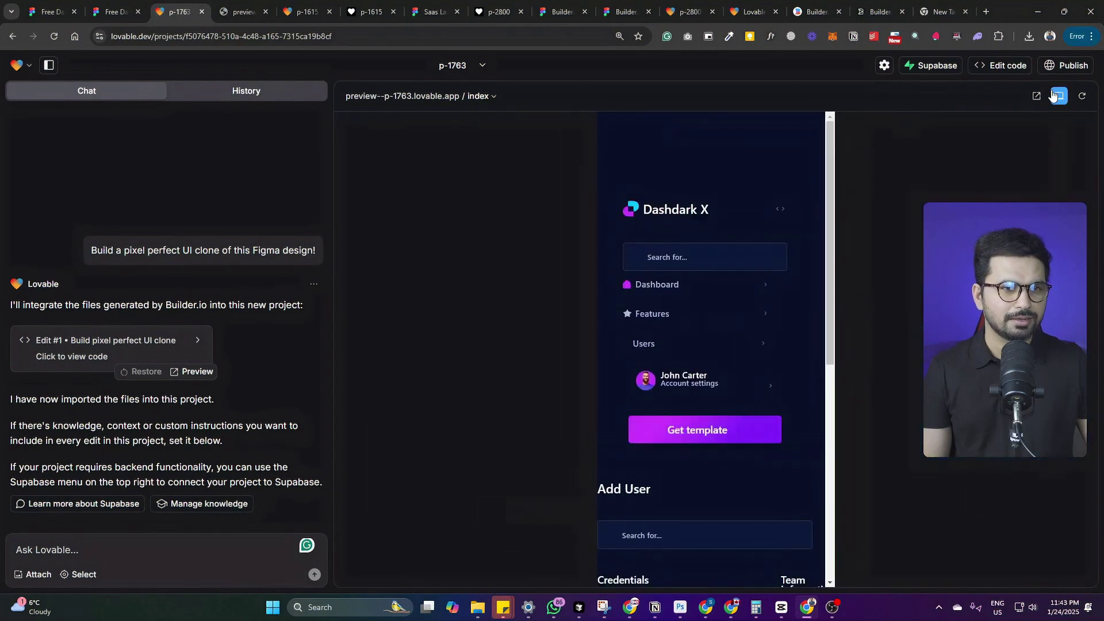
click(1037, 95)
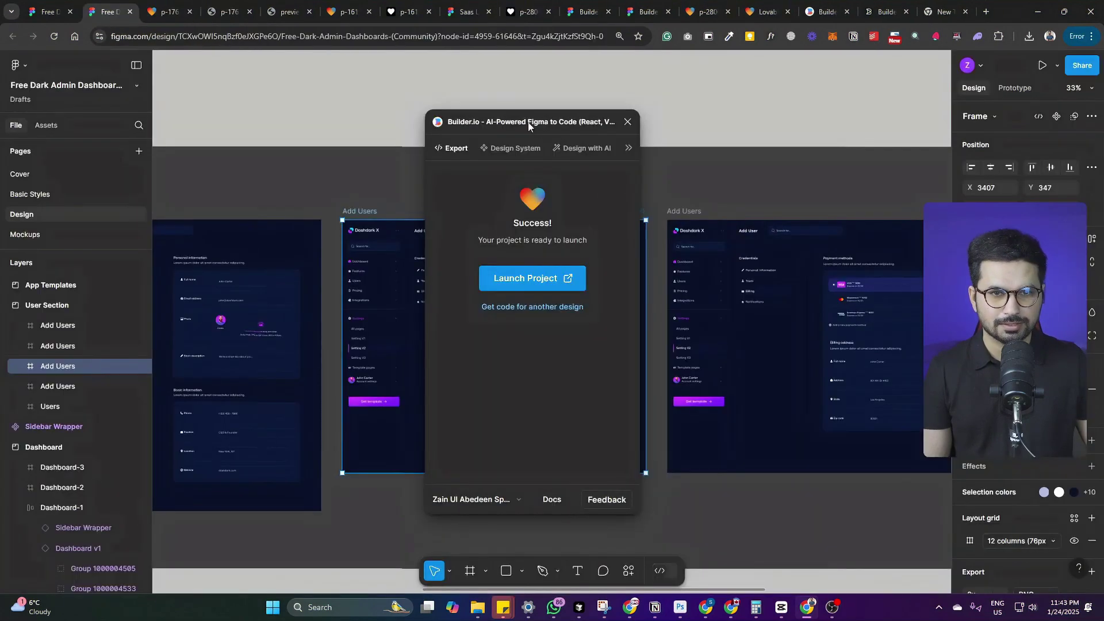
Step: Check the design against the preview, then publish the Add Users project publicly to p-1763.lovable.app
drag(528, 126, 883, 252)
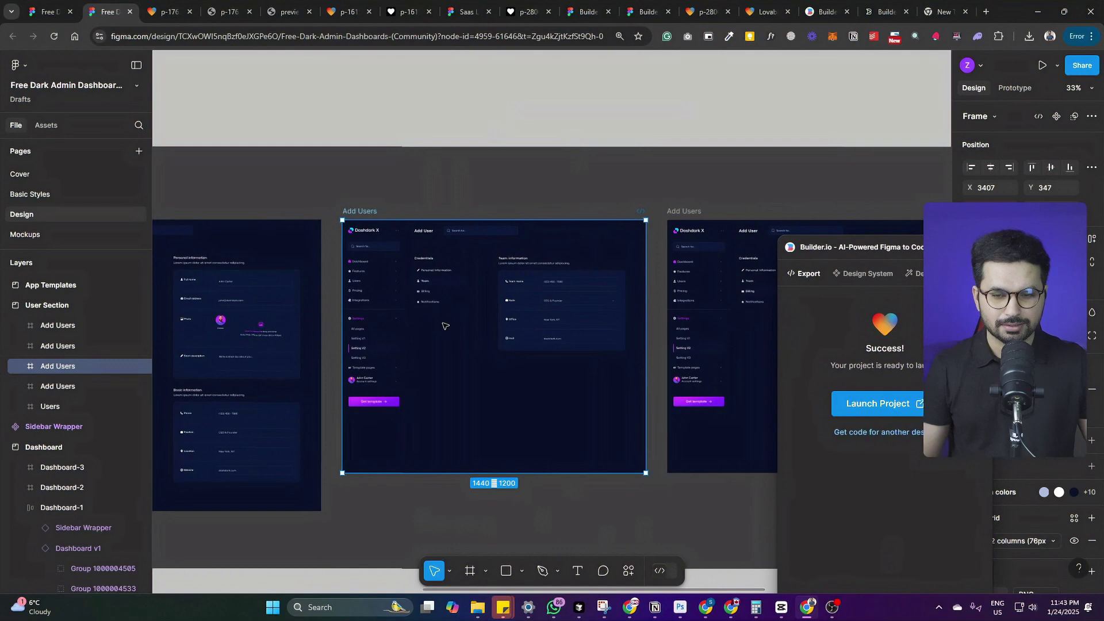
scroll(444, 323, up, 3)
scroll(442, 318, up, 3)
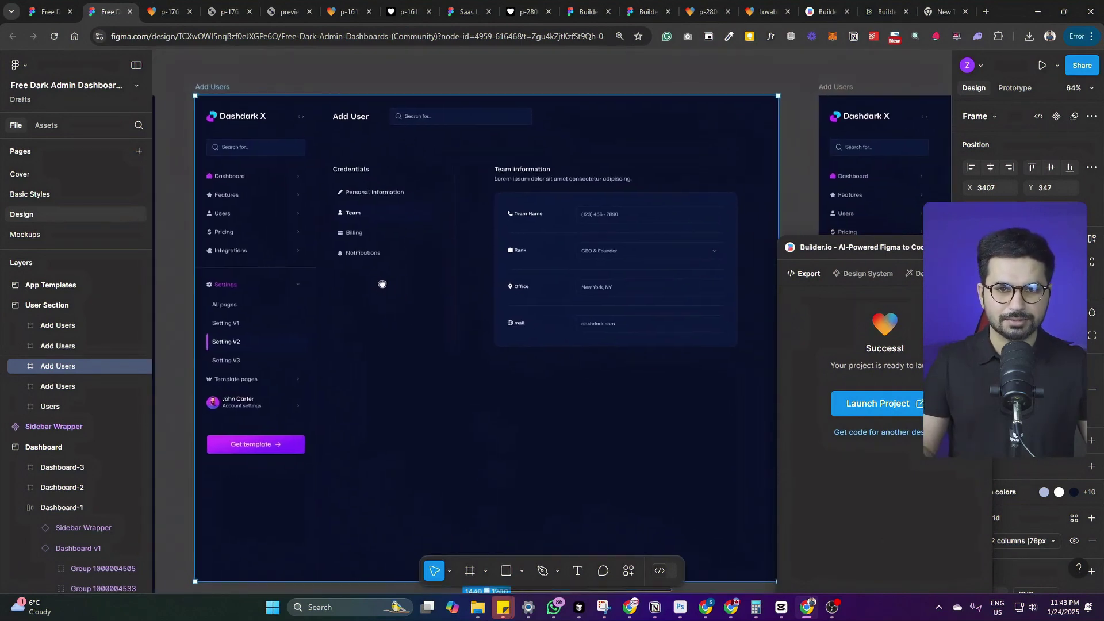
click(168, 11)
click(227, 12)
click(168, 12)
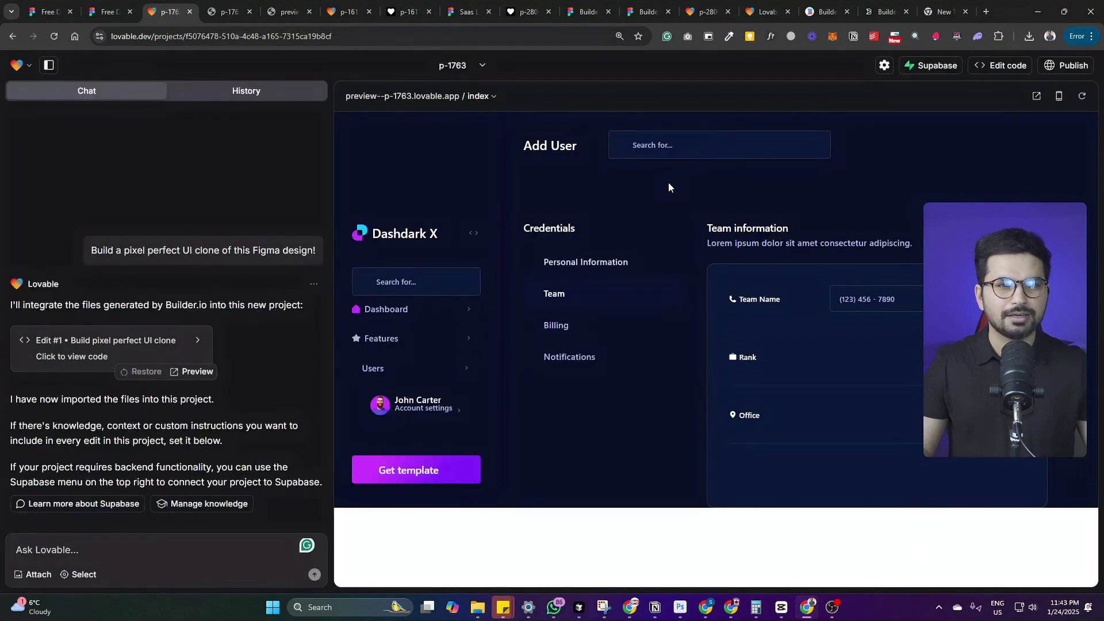
click(1066, 66)
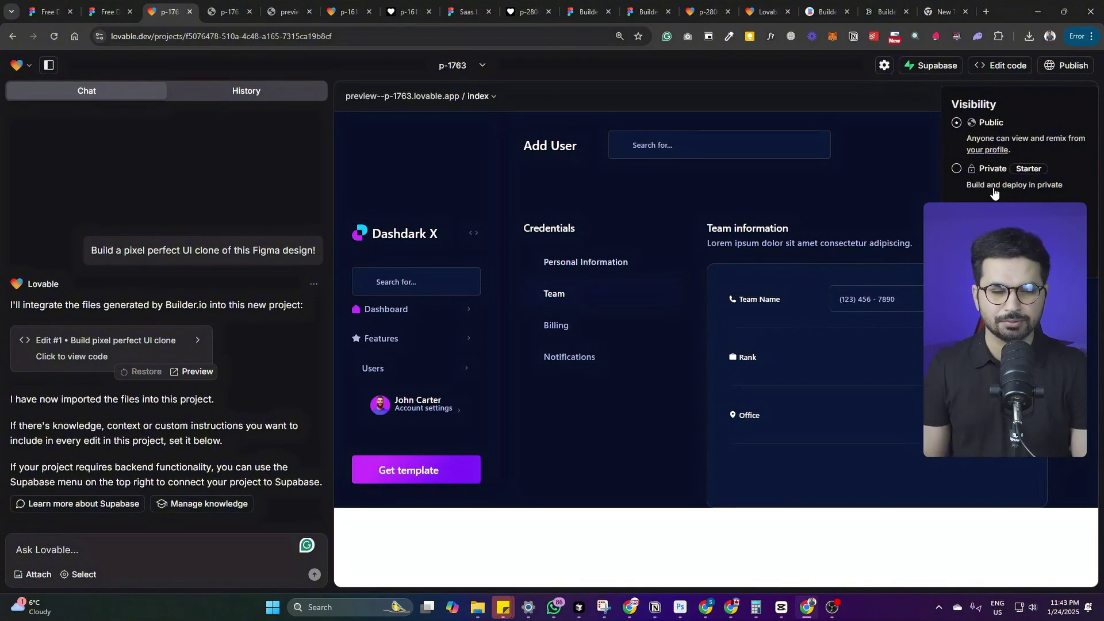
click(994, 253)
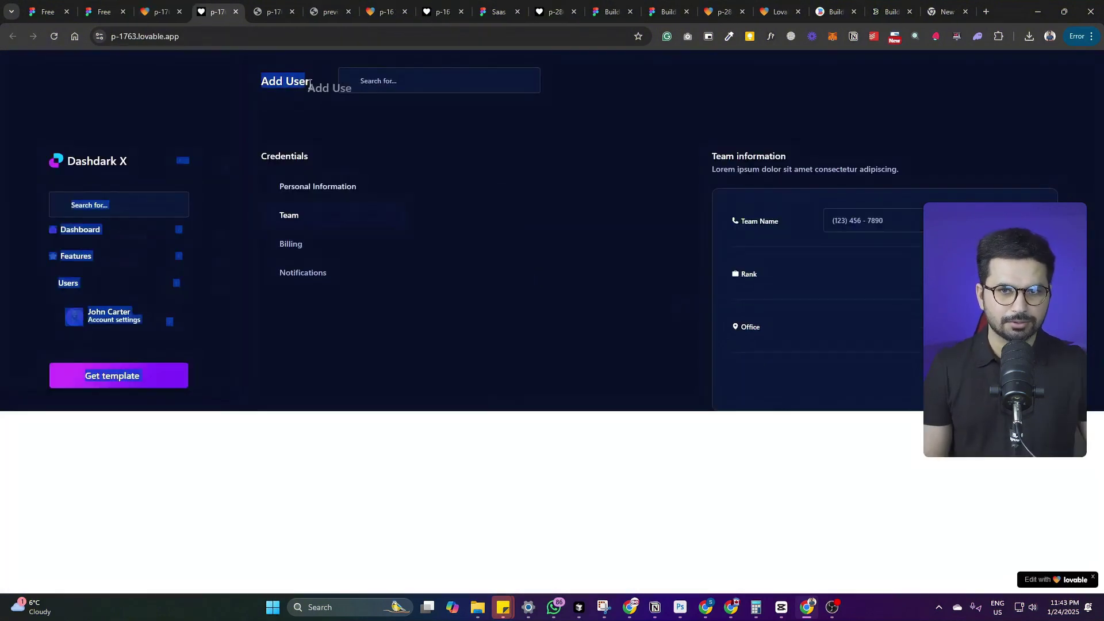
Step: Compare the live p-1763 site with the Figma design, then return to the Lovable editor
drag(112, 9, 166, 11)
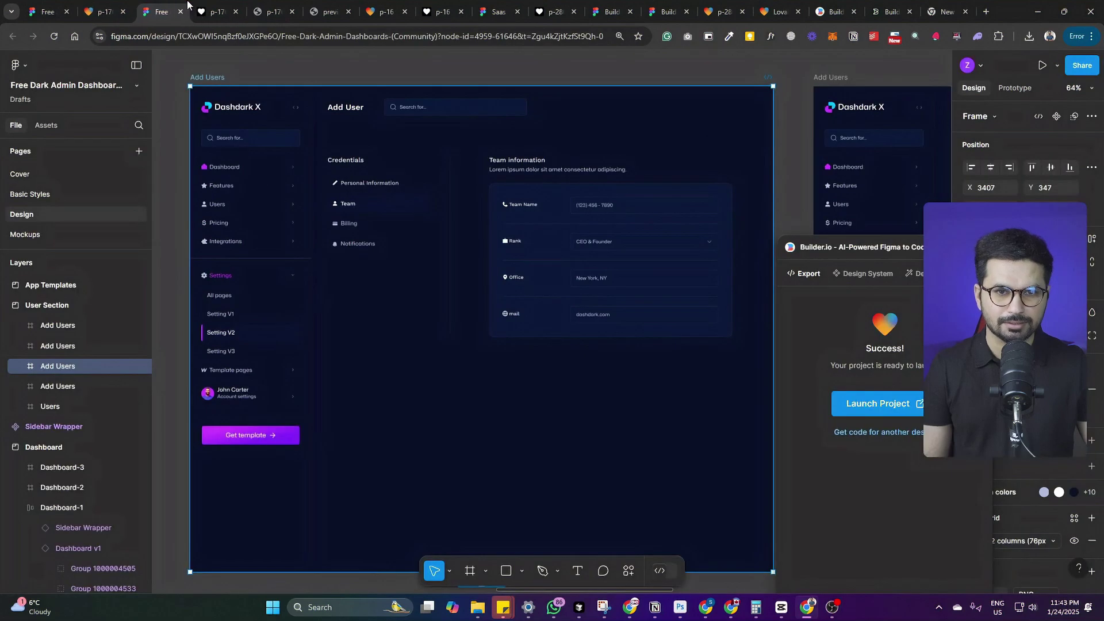
click(215, 11)
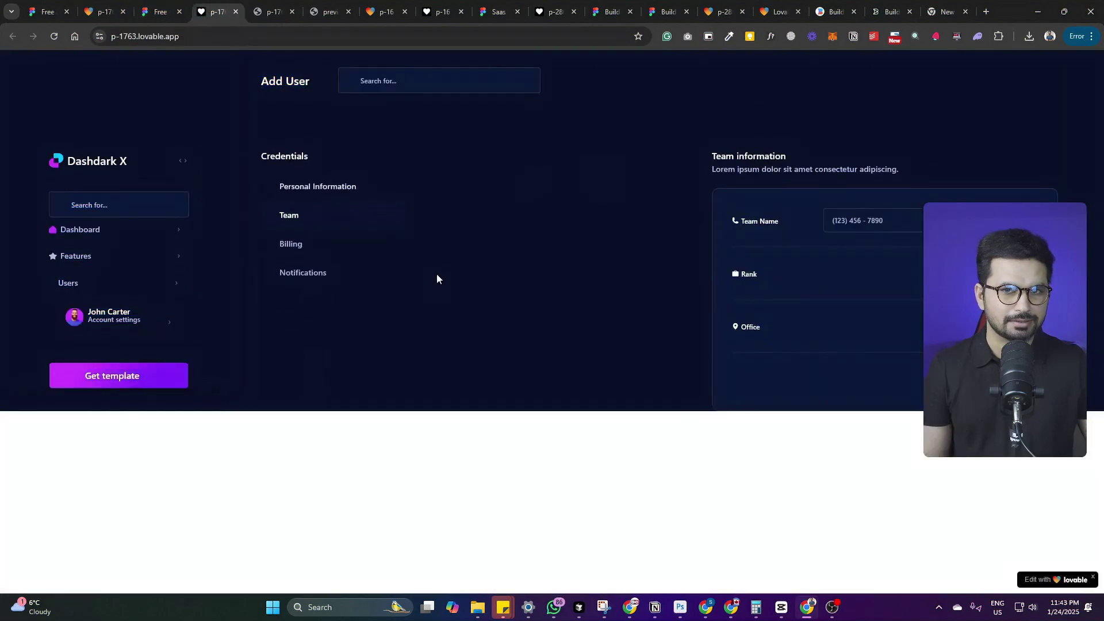
click(158, 12)
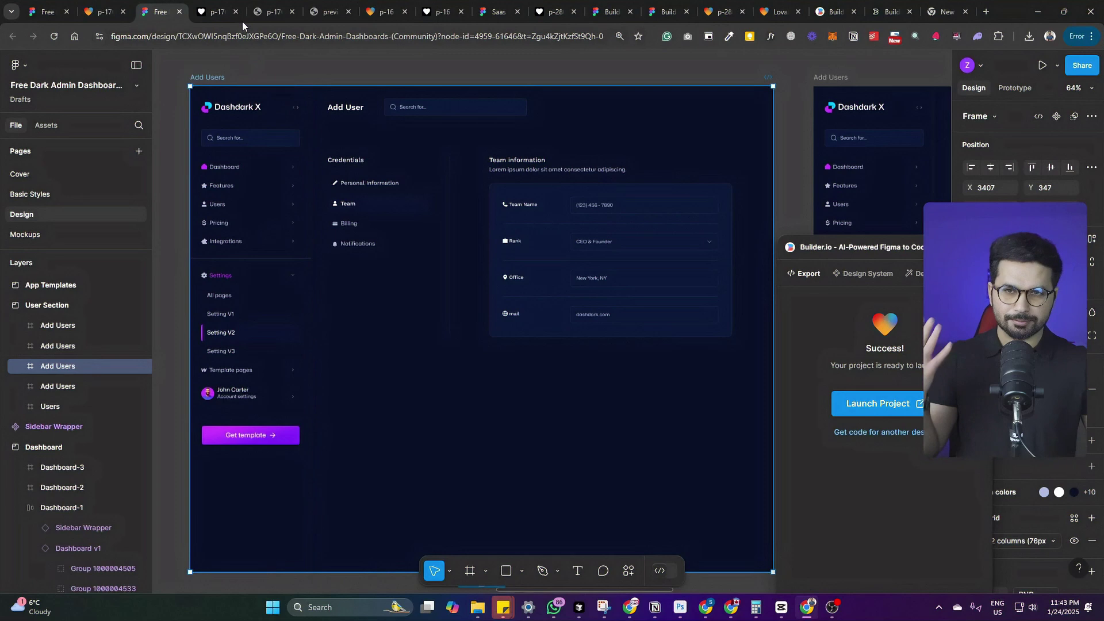
key(ctrl+Tab)
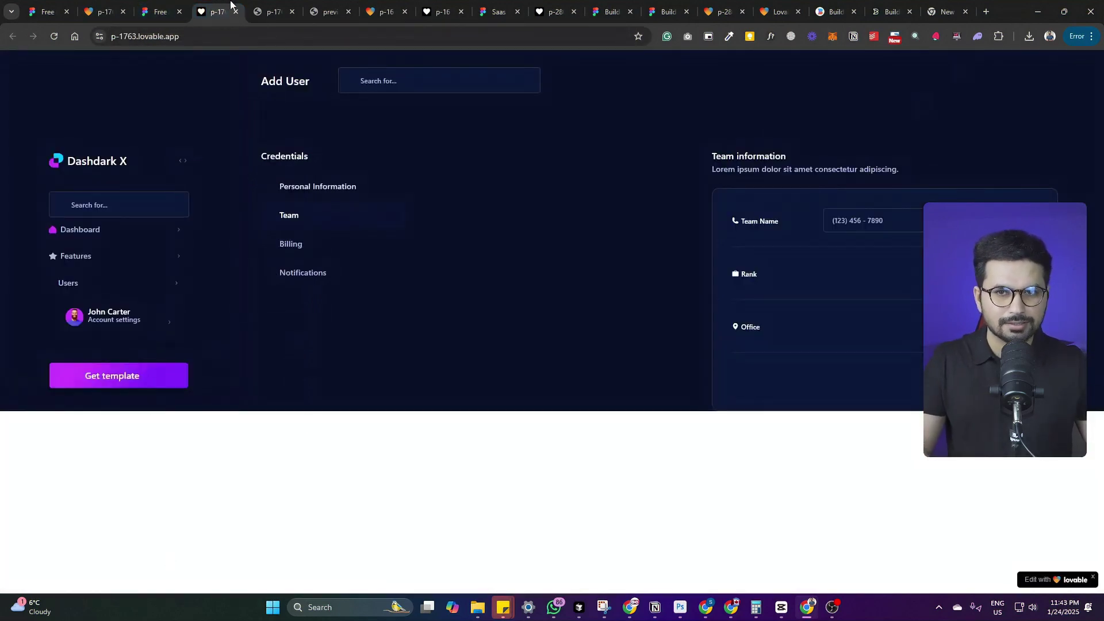
key(ctrl+Tab)
key(ctrl+shift+Tab)
key(ctrl+shift+Tab)
key(ctrl+shift+Tab)
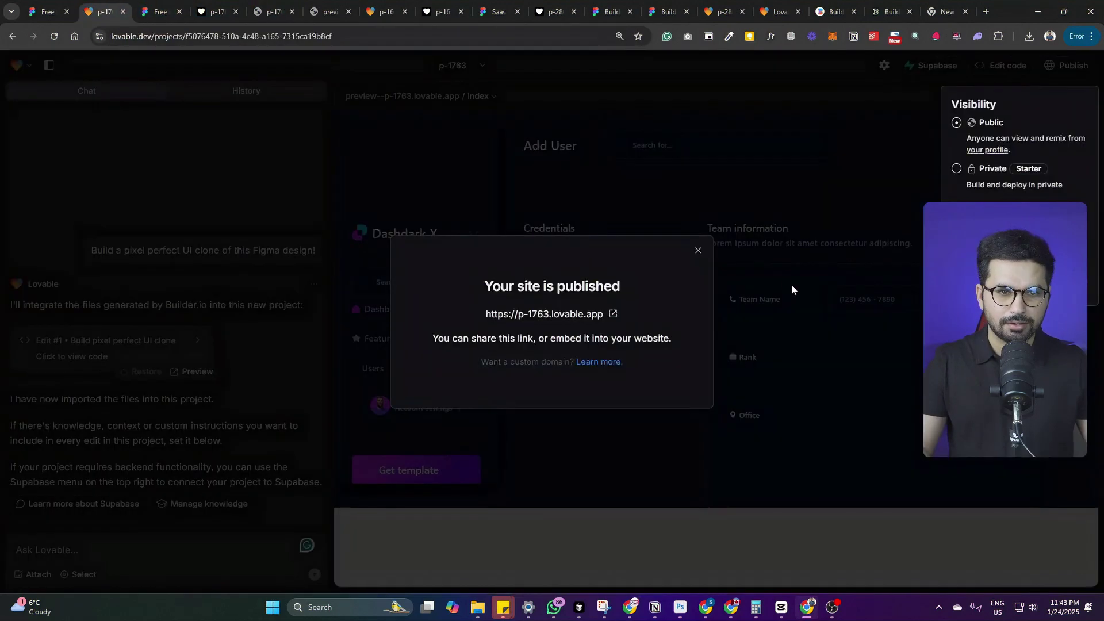
click(695, 251)
Step: Dictate a layout-fix prompt and copy the Figma Add Users frame as a PNG image
click(143, 559)
key(super+h)
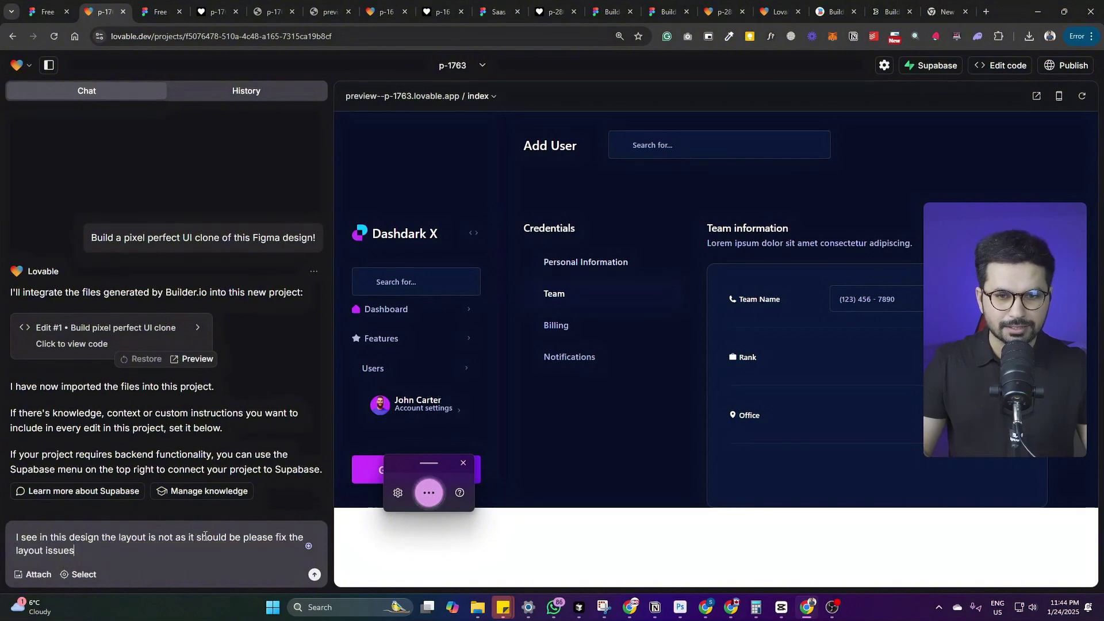
click(148, 6)
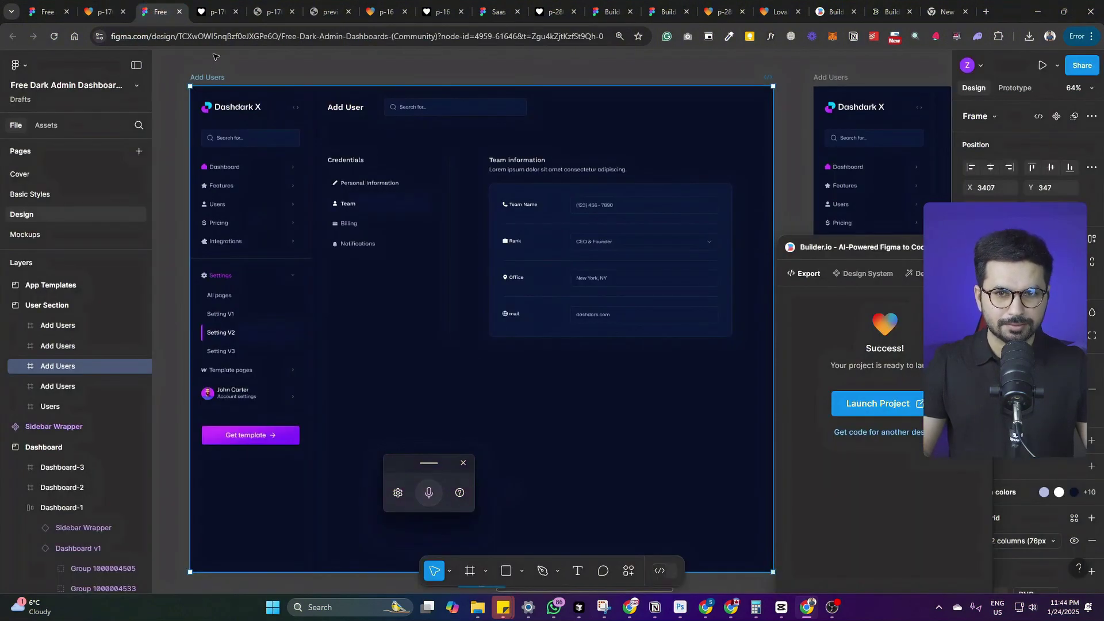
right_click(207, 78)
mouse_move(261, 418)
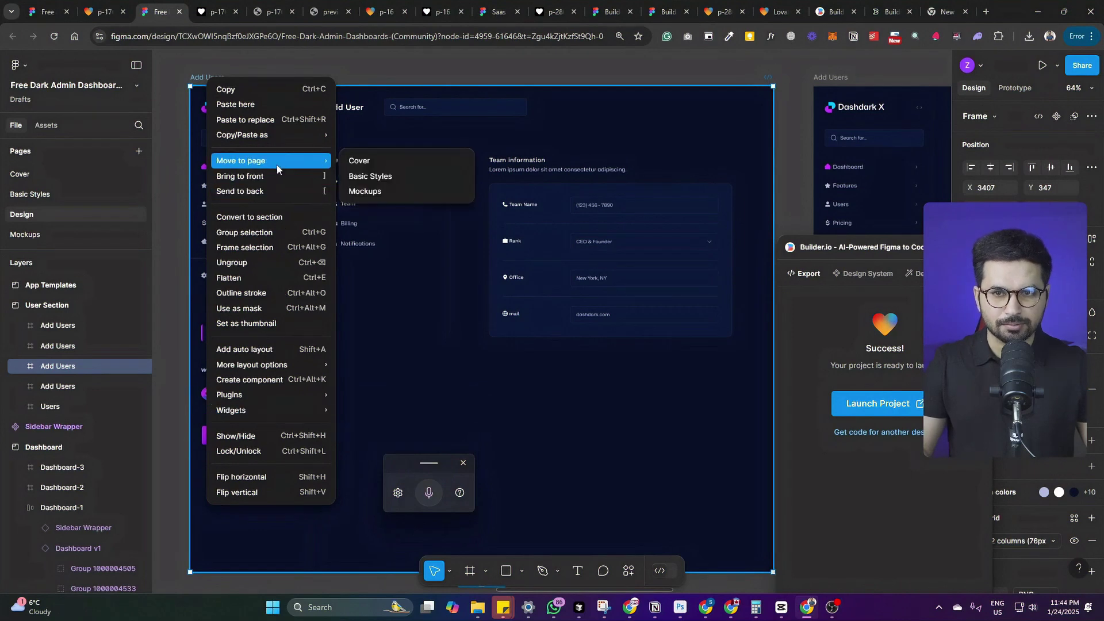
mouse_move(284, 130)
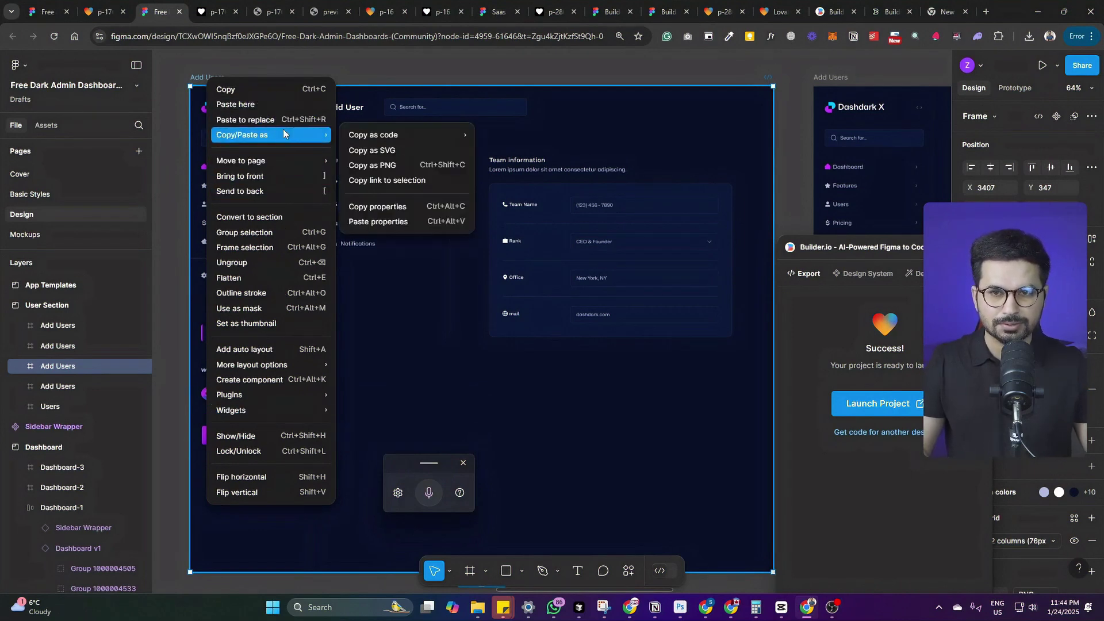
click(385, 167)
Step: Paste the Add Users screenshot into the Lovable prompt and send the layout-fix request
click(219, 12)
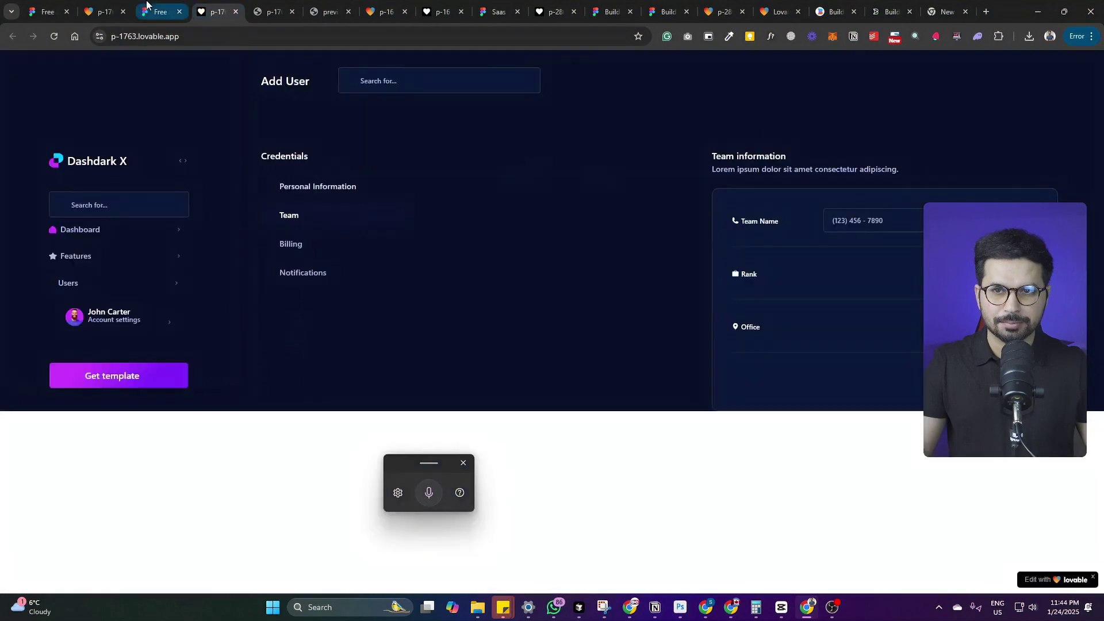
click(102, 7)
text(.)
key(ctrl+v)
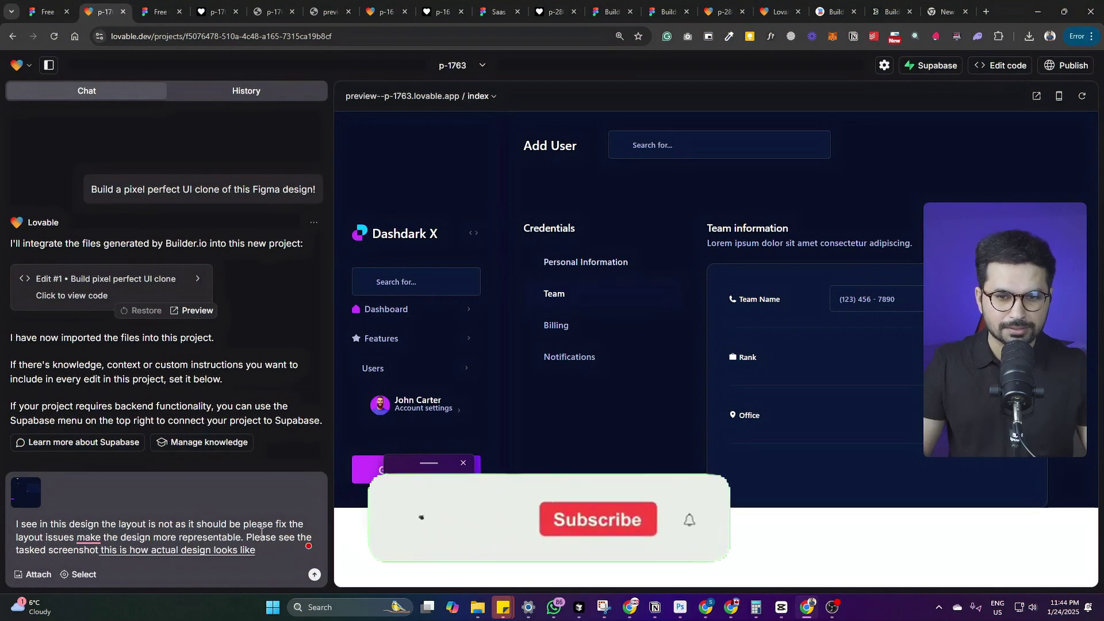
key(Return)
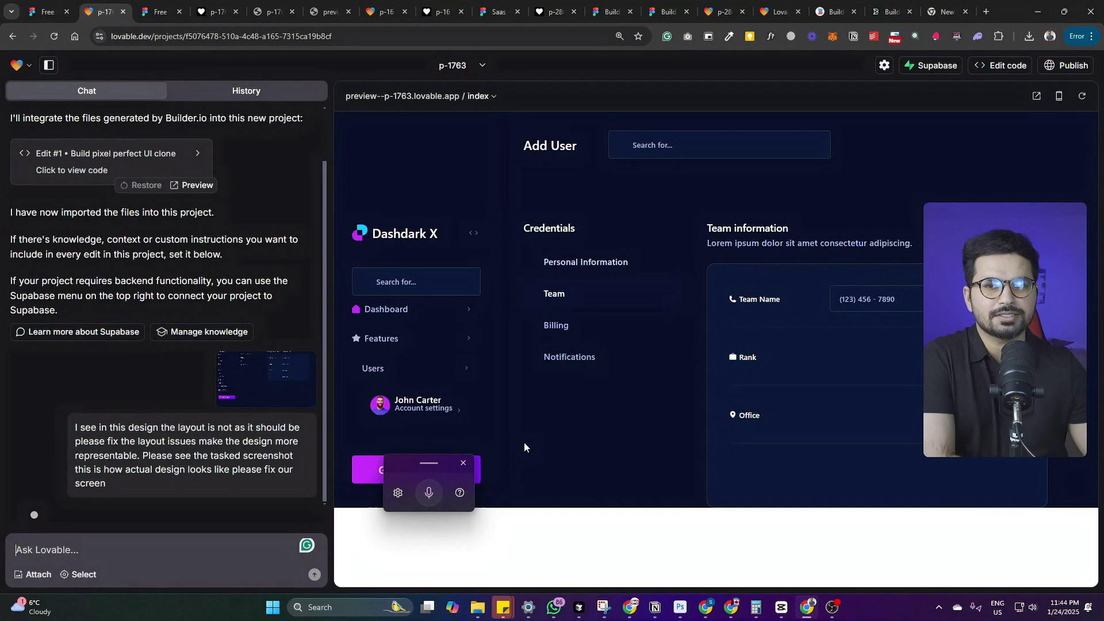
Step: Check other tabs: the p-1615 project, the Figma landing design and the published Biccas landing page
click(330, 11)
click(386, 12)
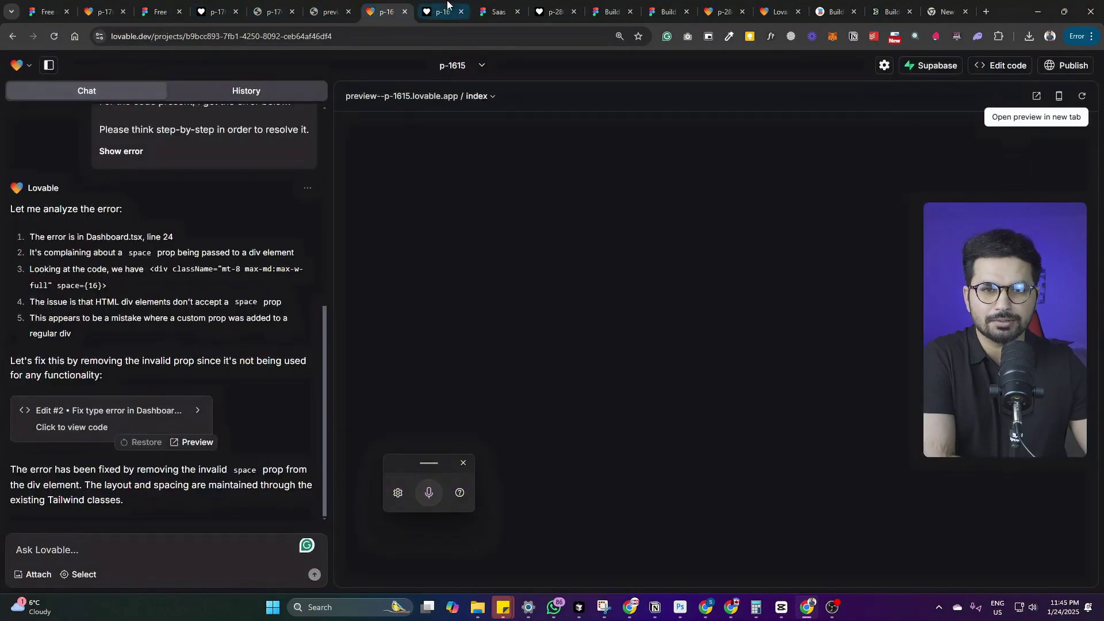
click(443, 12)
click(493, 12)
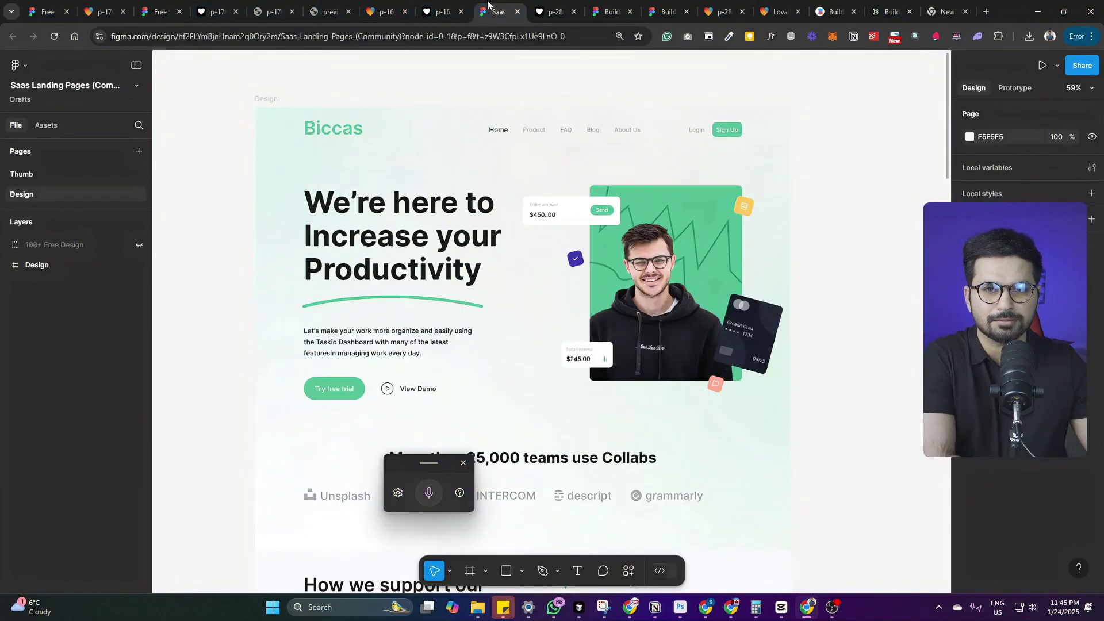
click(553, 11)
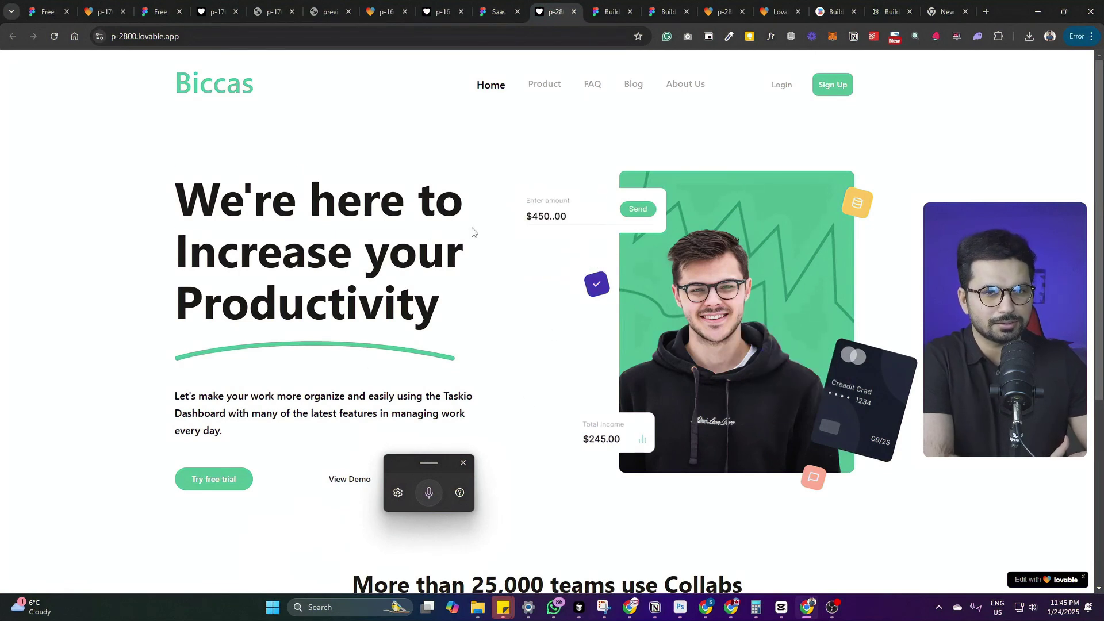
double_click(236, 200)
Step: Flip through the dashboard previews and Figma dashboard design, ending on the Lovable dashboard project
click(254, 5)
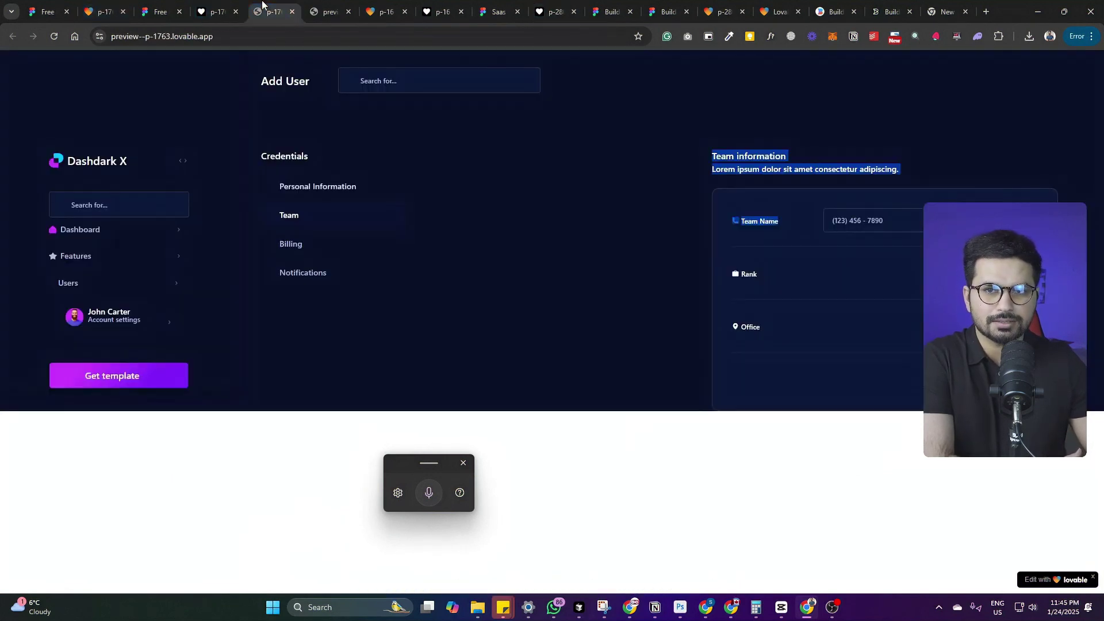
click(216, 5)
click(156, 5)
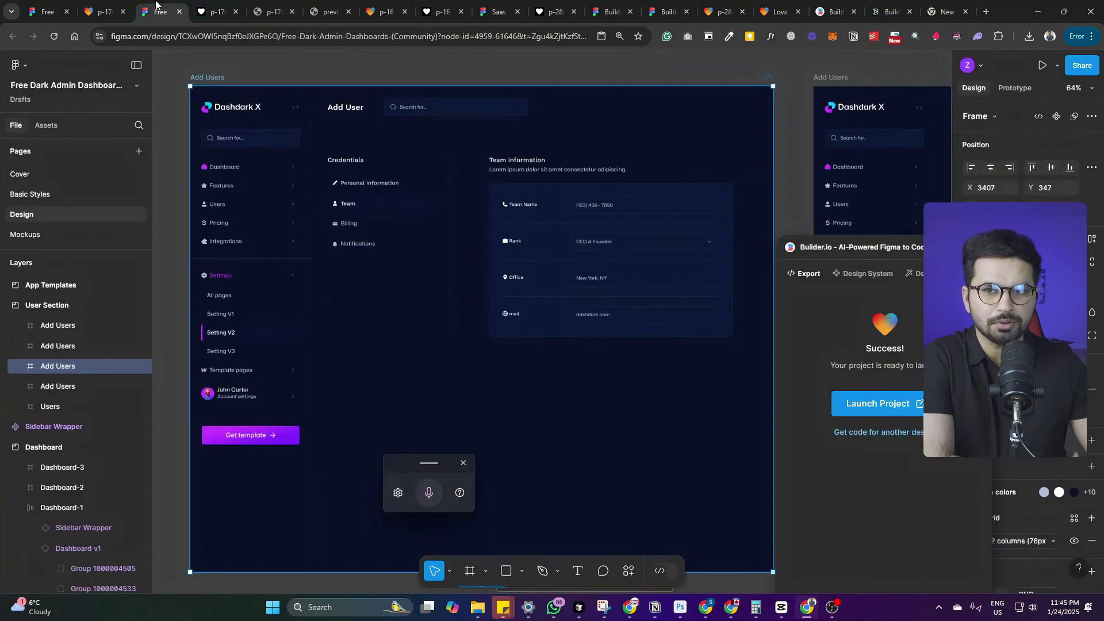
click(126, 8)
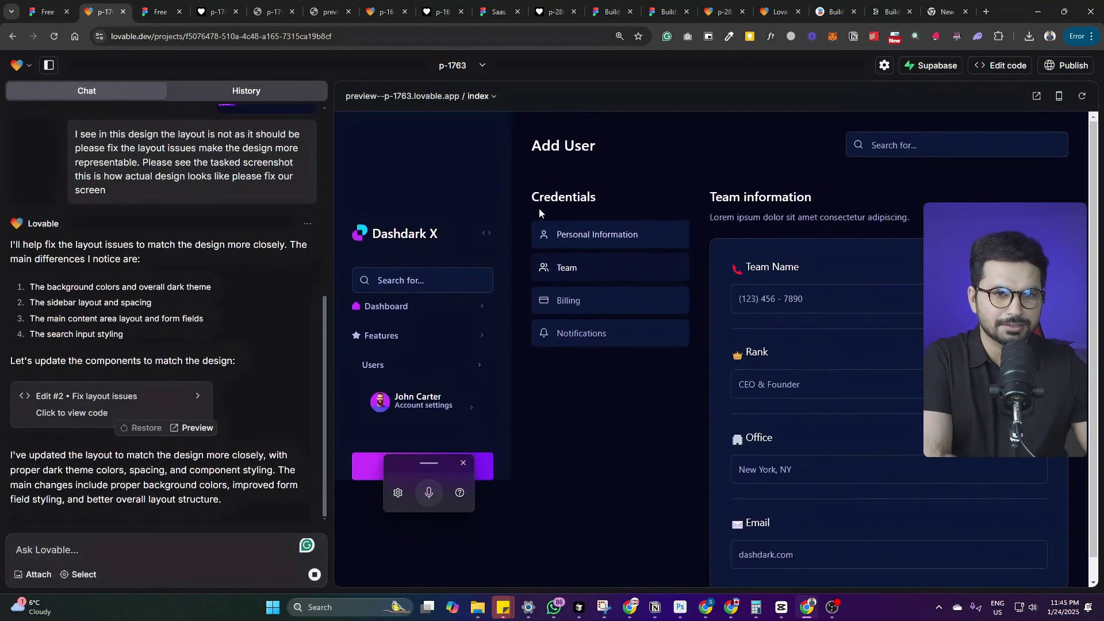
Step: Open the p-1763 preview in its own tab and inspect the Add User heading
click(1037, 96)
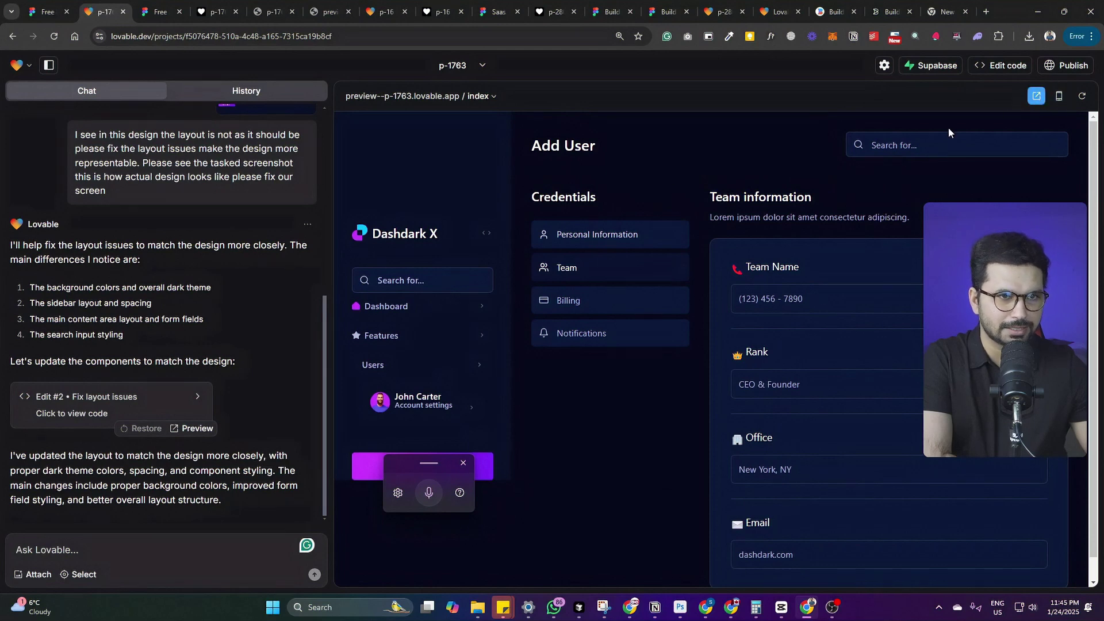
drag(268, 80, 347, 76)
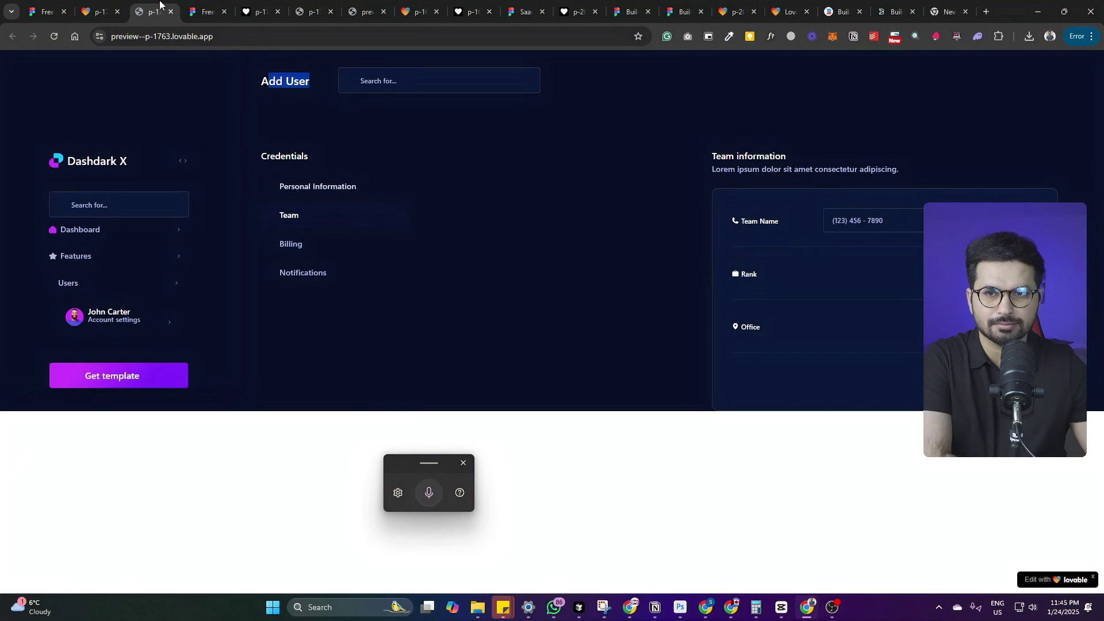
click(60, 5)
click(82, 5)
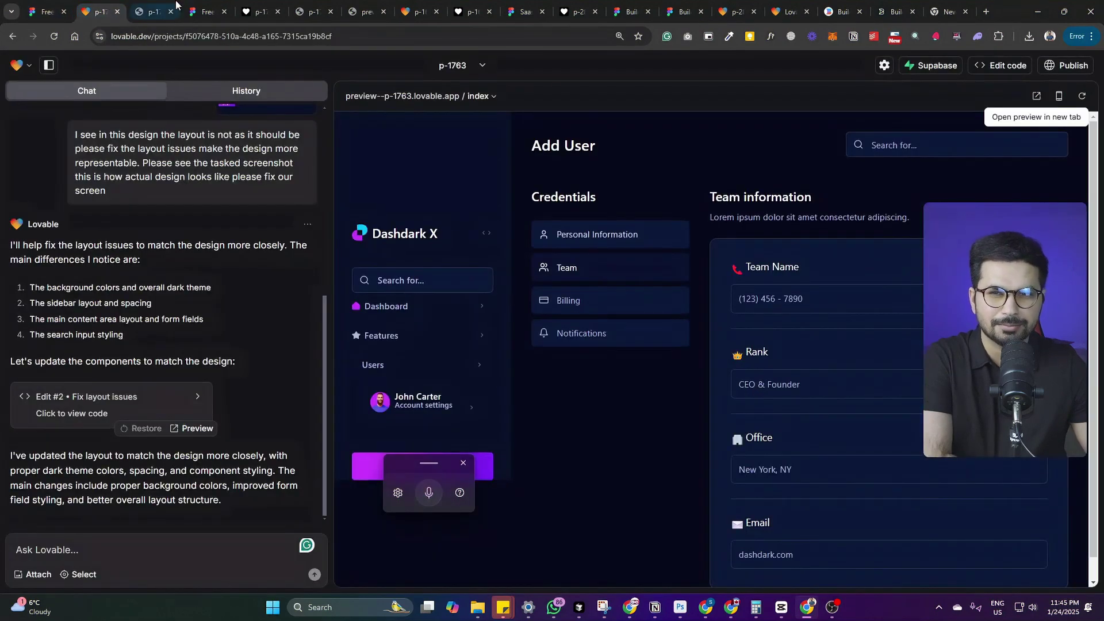
Step: Compare the standalone preview and published app against the Figma Add Users design, ending on Figma
click(206, 11)
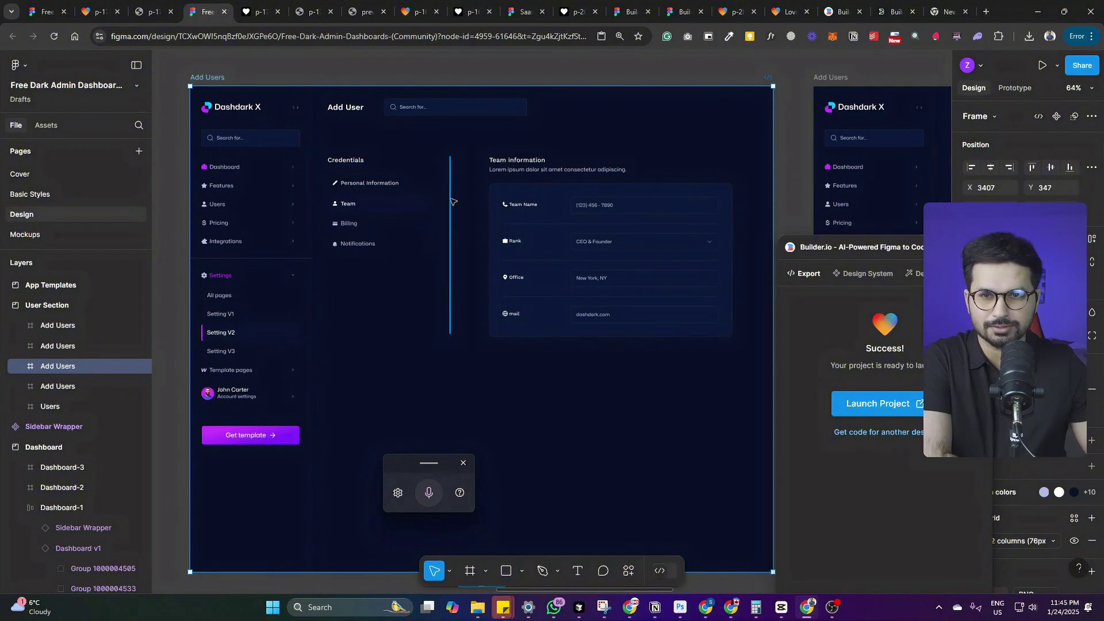
click(159, 4)
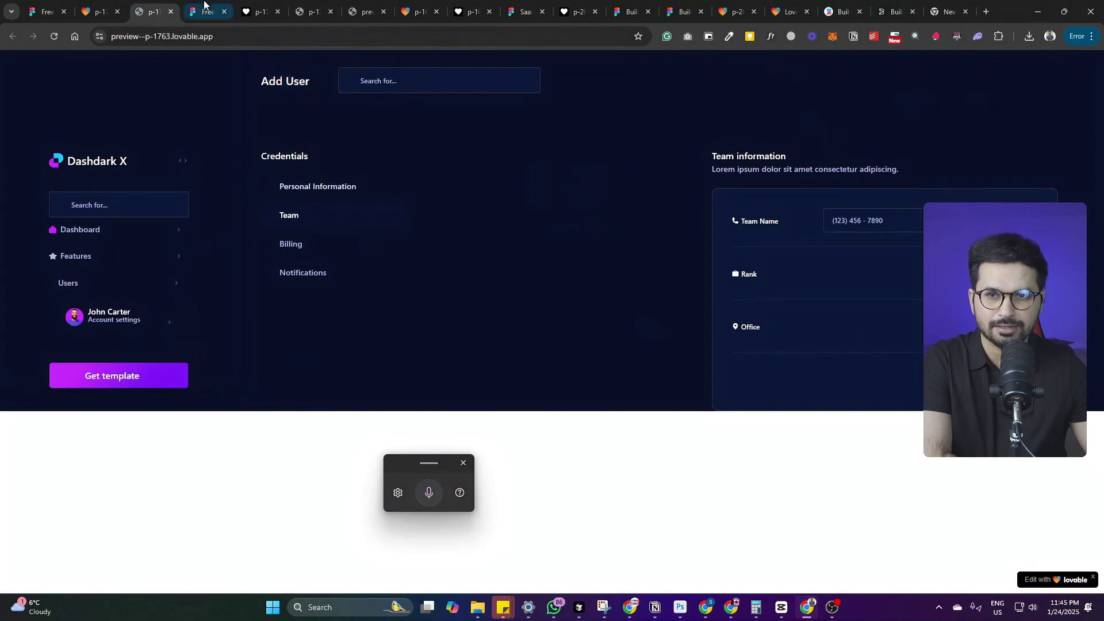
click(217, 12)
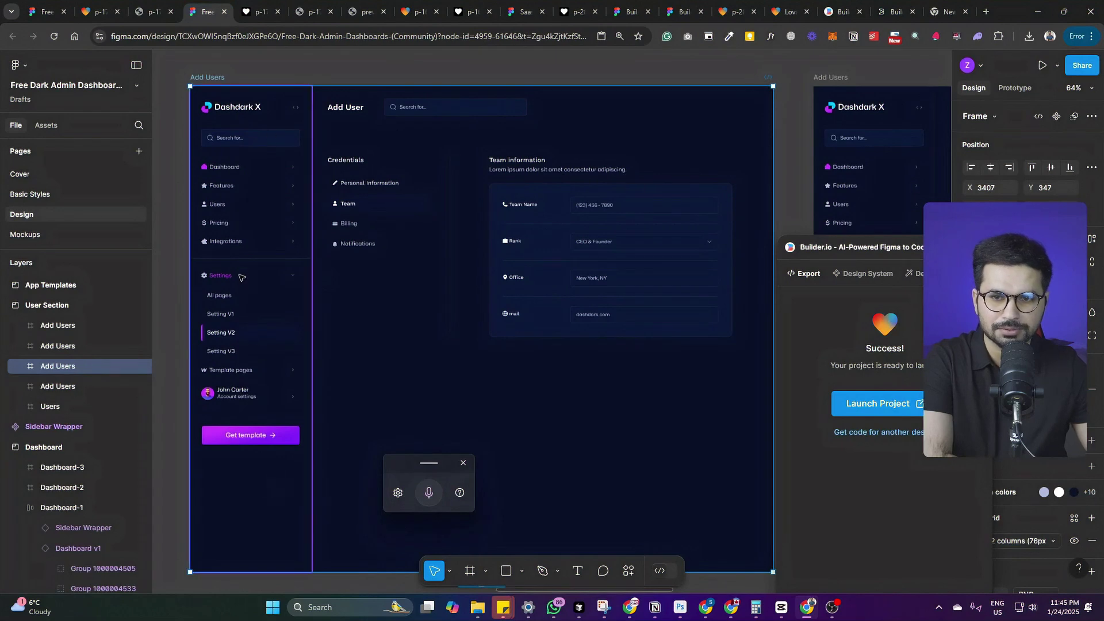
click(138, 7)
click(204, 9)
click(244, 9)
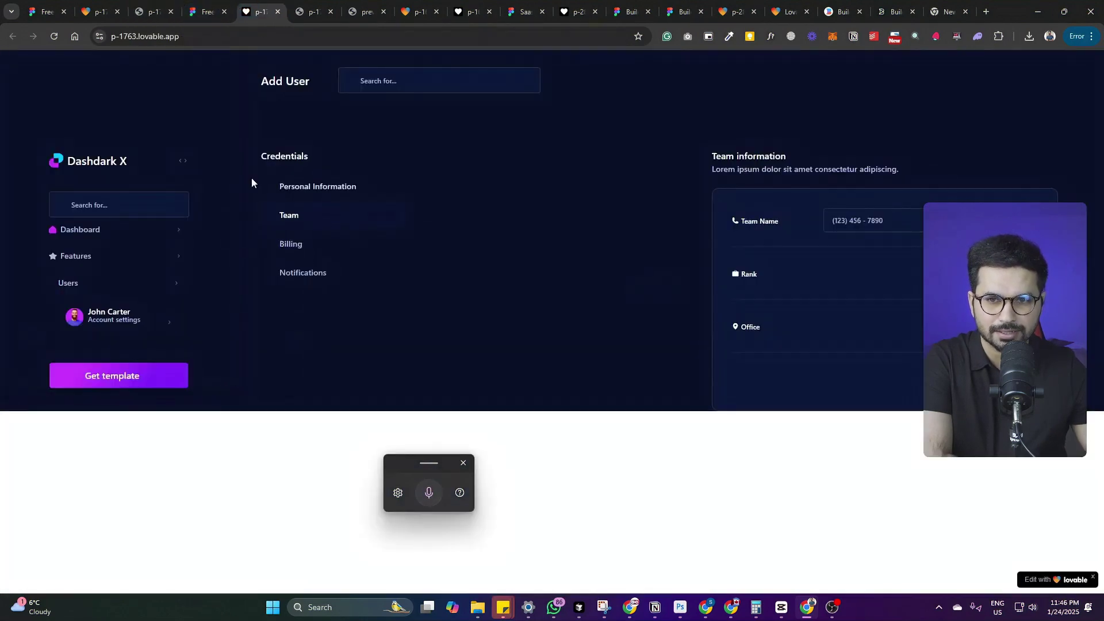
click(137, 6)
click(99, 9)
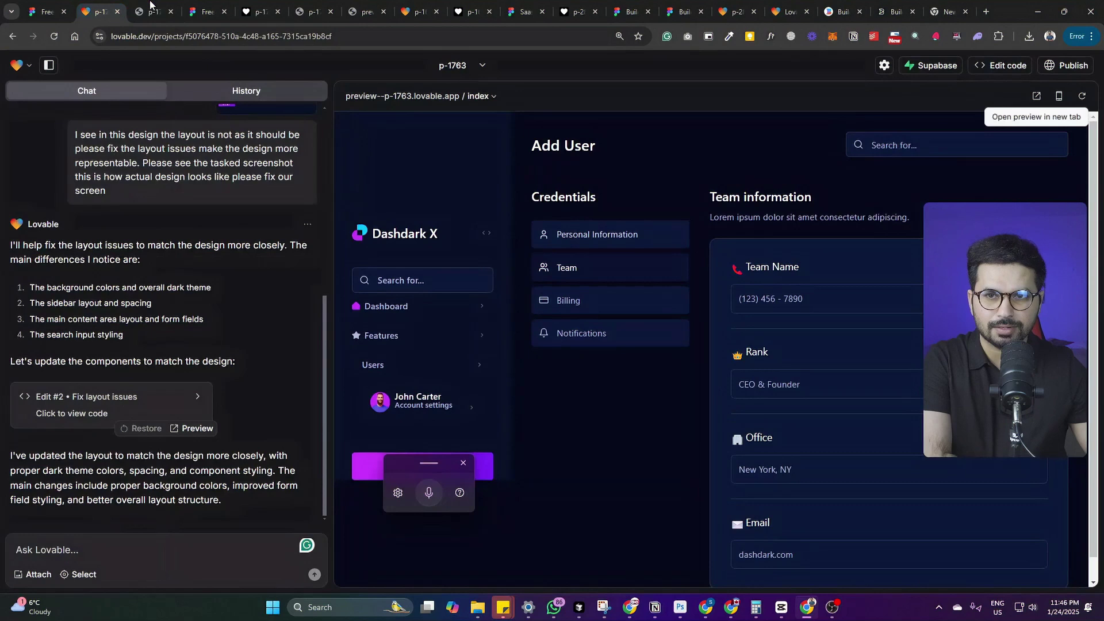
click(151, 9)
click(204, 9)
Step: Select the sidebar's settings dropdown group in Figma, then review the Lovable dashboard project
click(224, 323)
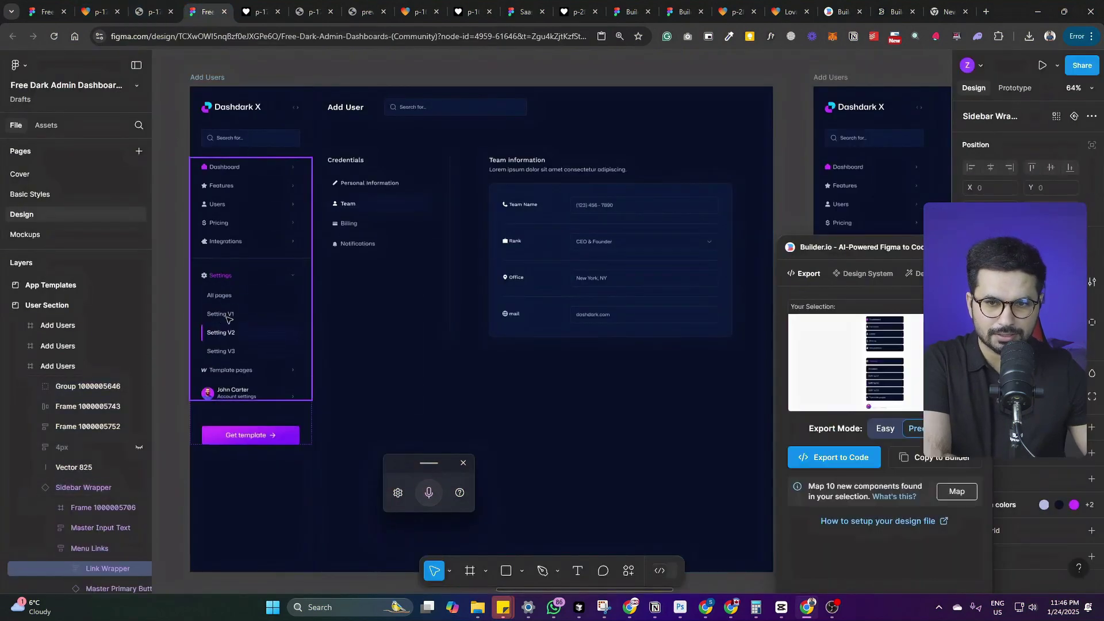
click(229, 349)
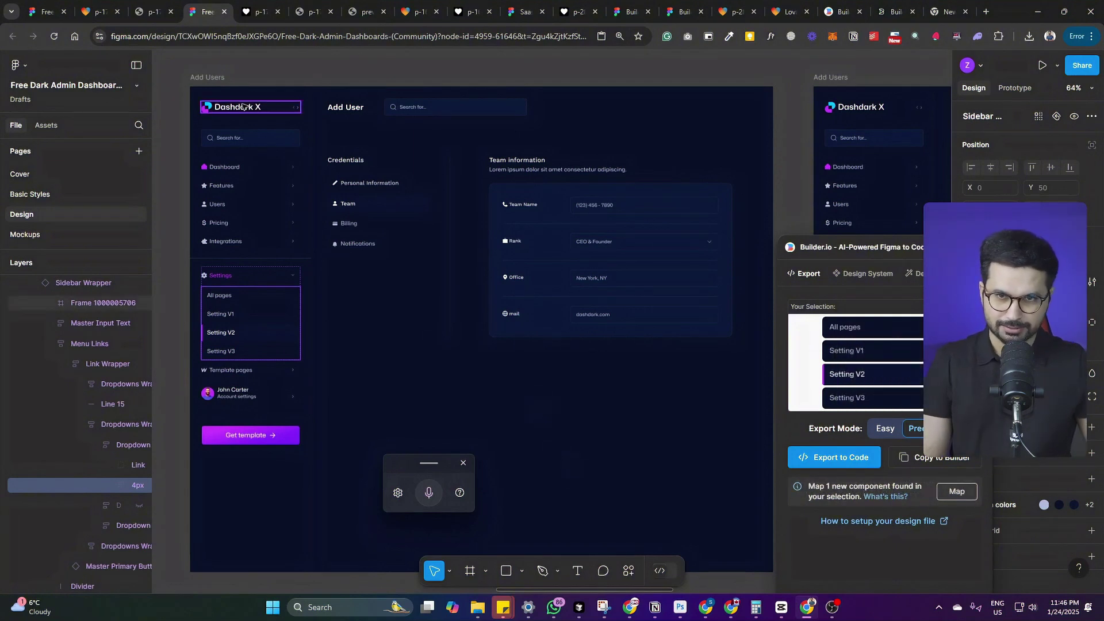
click(97, 11)
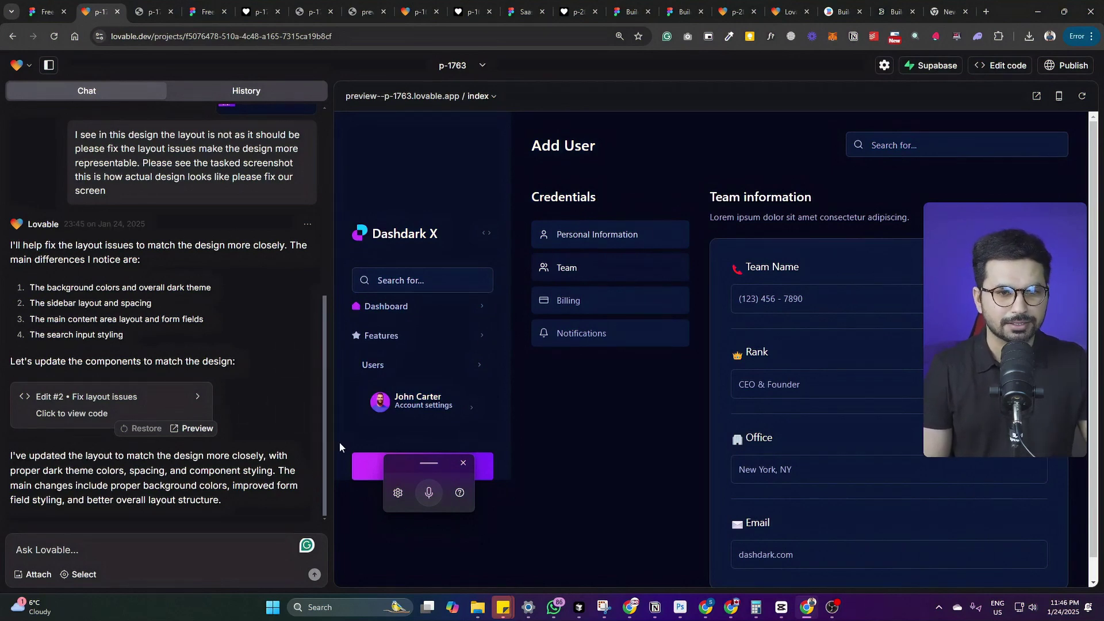
scroll(354, 440, down, 1)
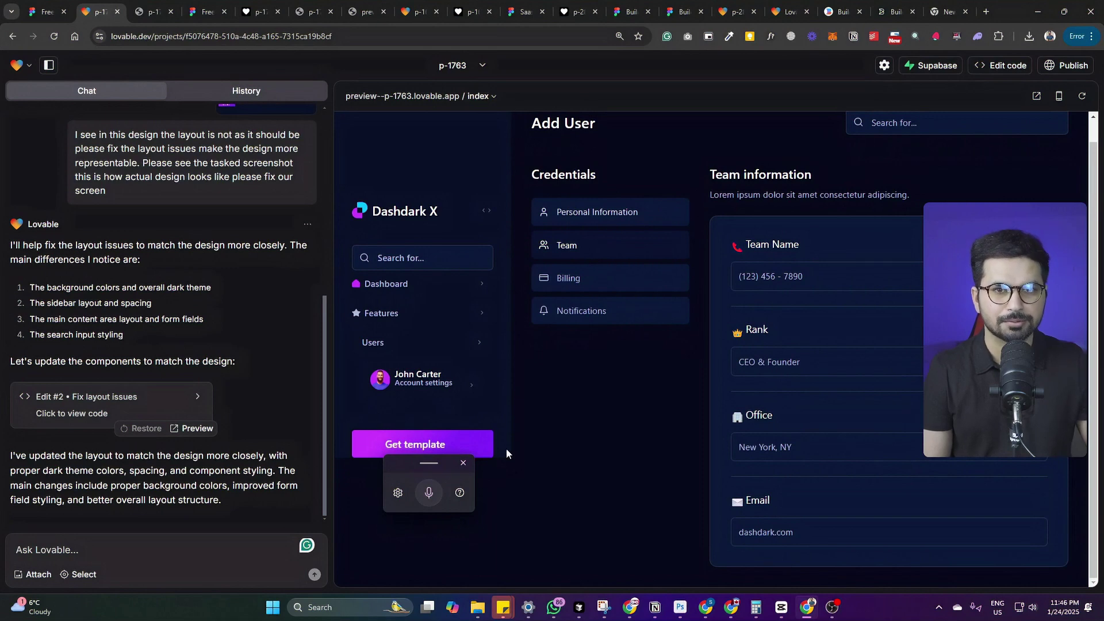
scroll(511, 415, up, 1)
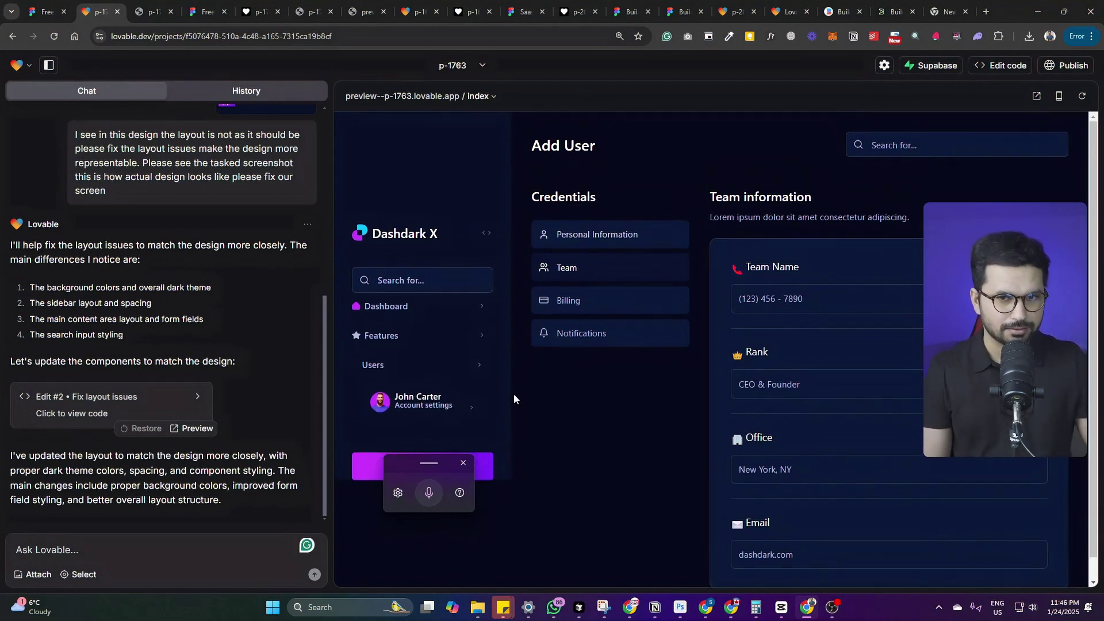
Step: Compare the Figma landing design with the published landing page, then return to the Figma dashboard
click(540, 5)
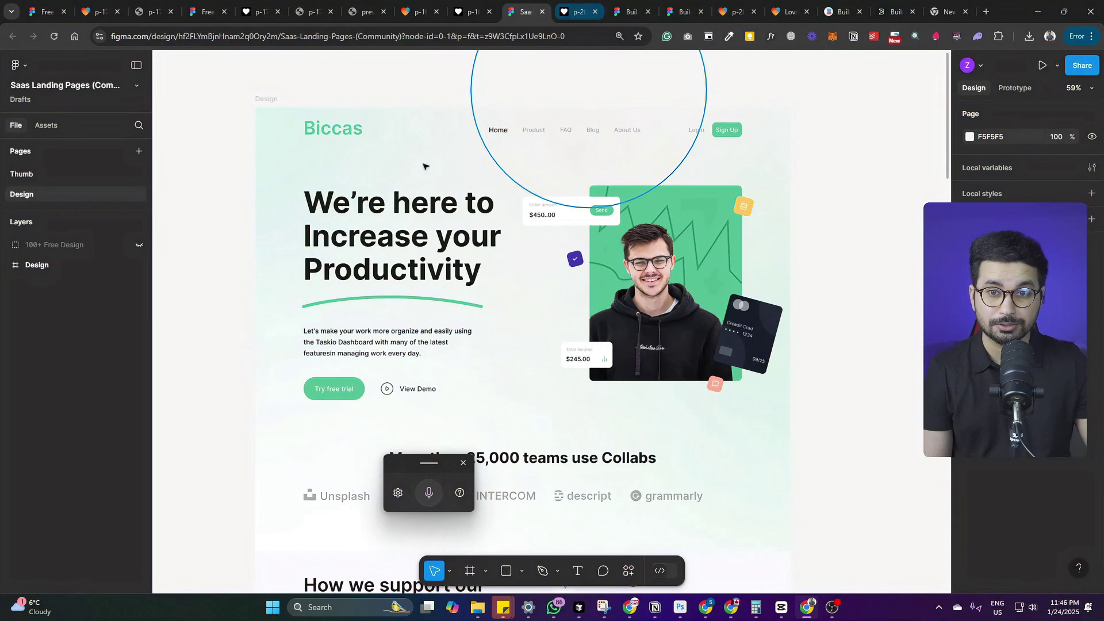
click(594, 5)
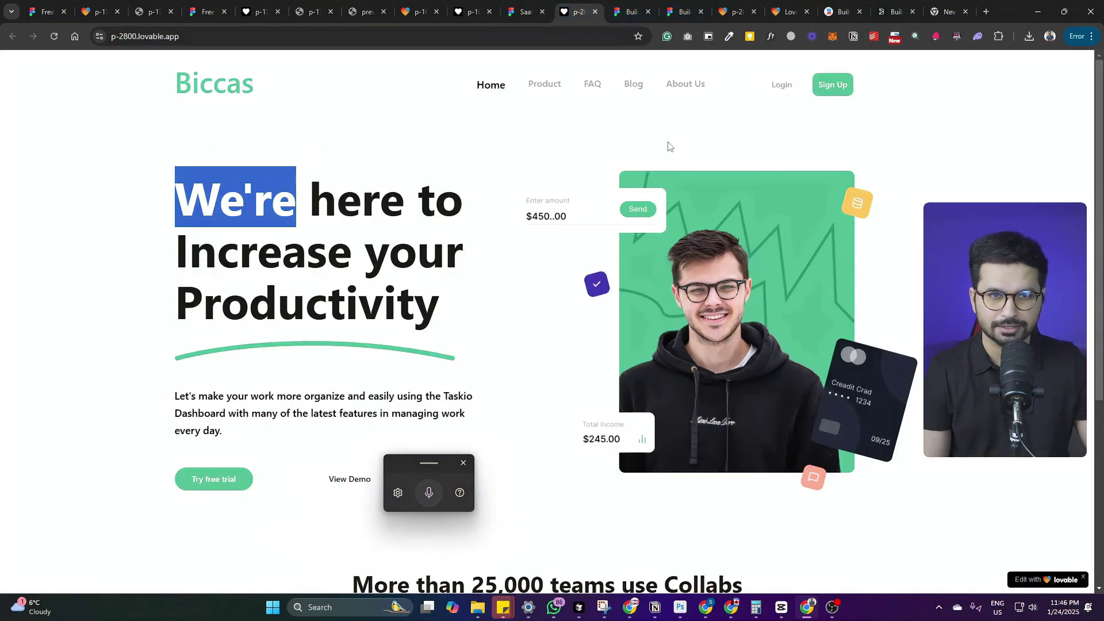
click(544, 4)
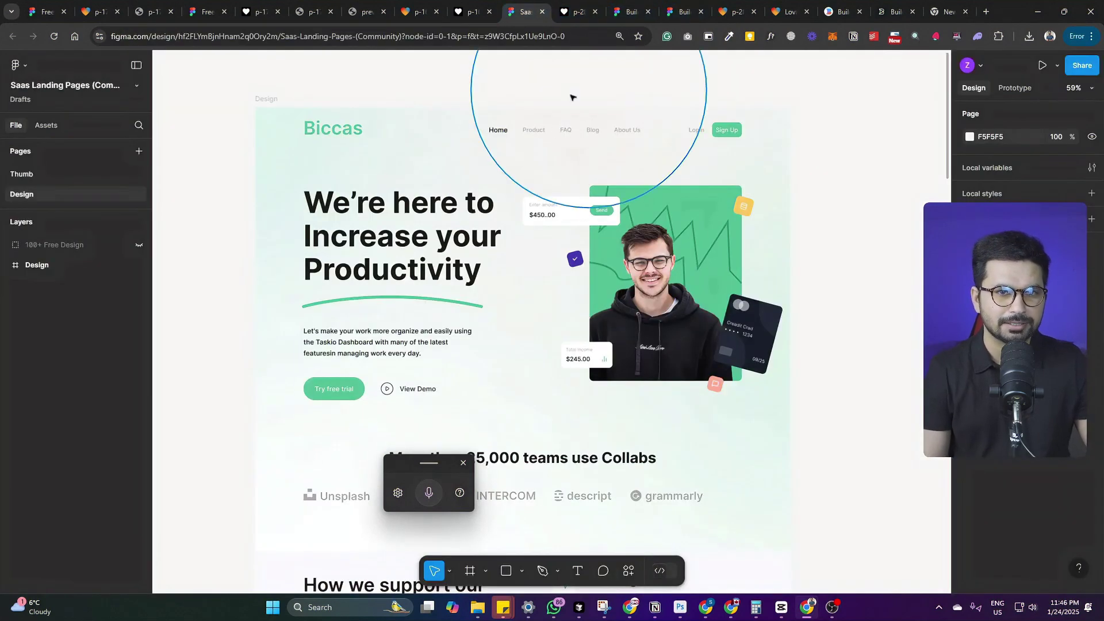
click(581, 6)
click(199, 4)
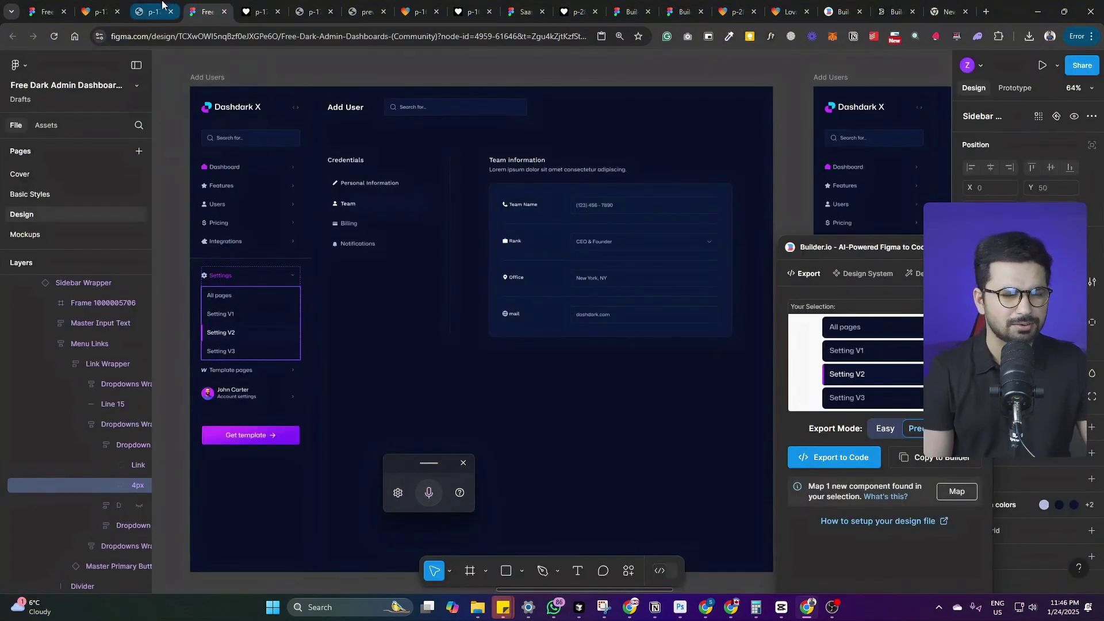
mouse_move(162, 4)
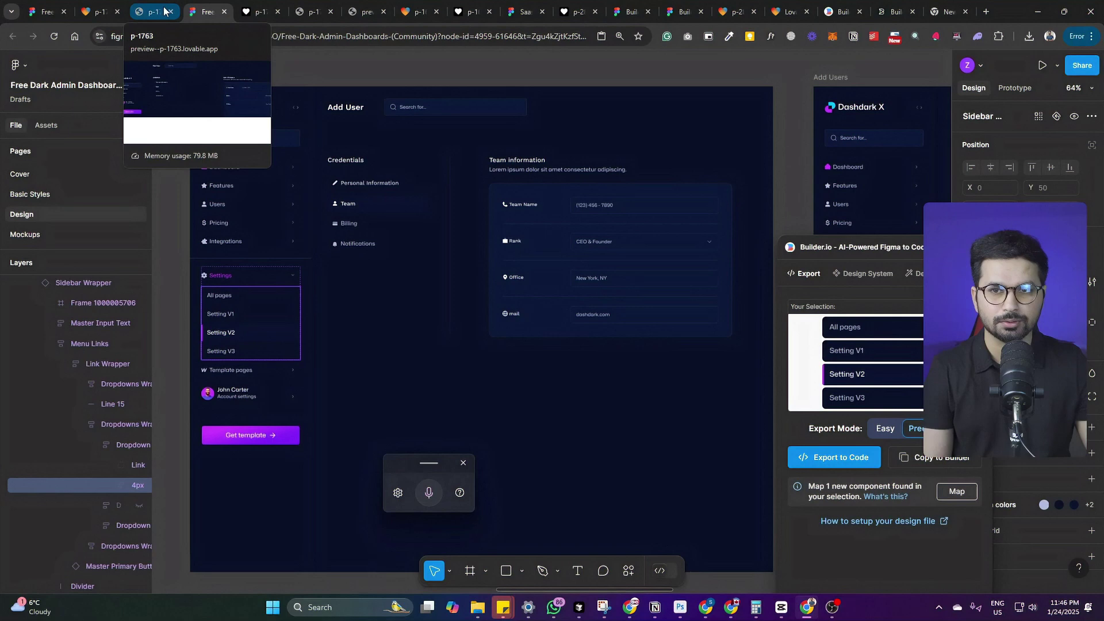
Step: View the Builder.io plugin's community page, then return to the Figma dashboard design
click(635, 12)
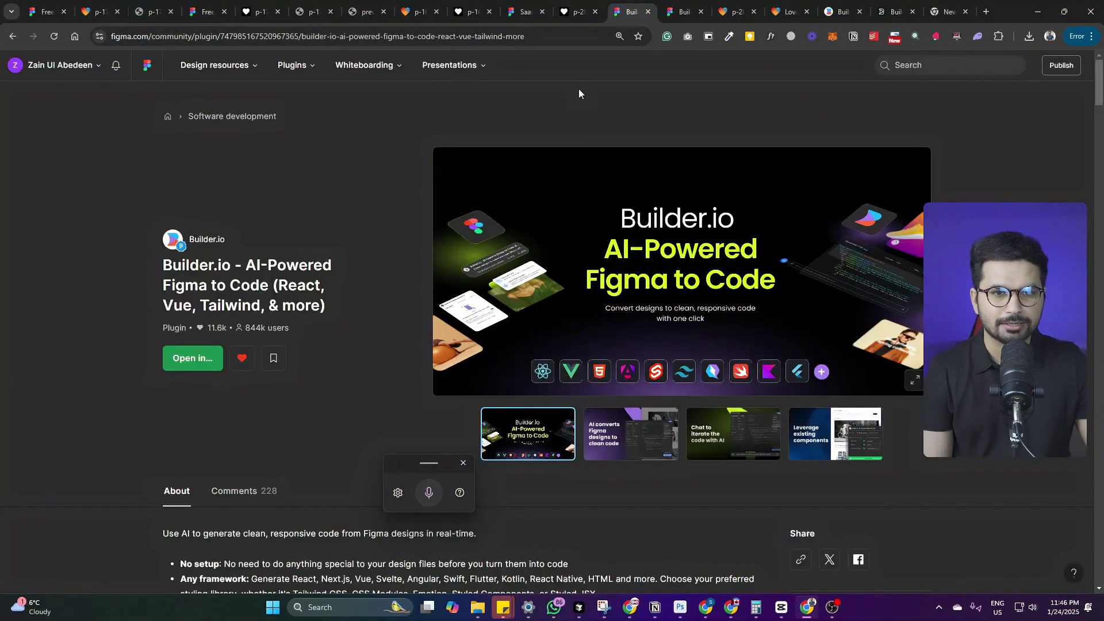
click(204, 11)
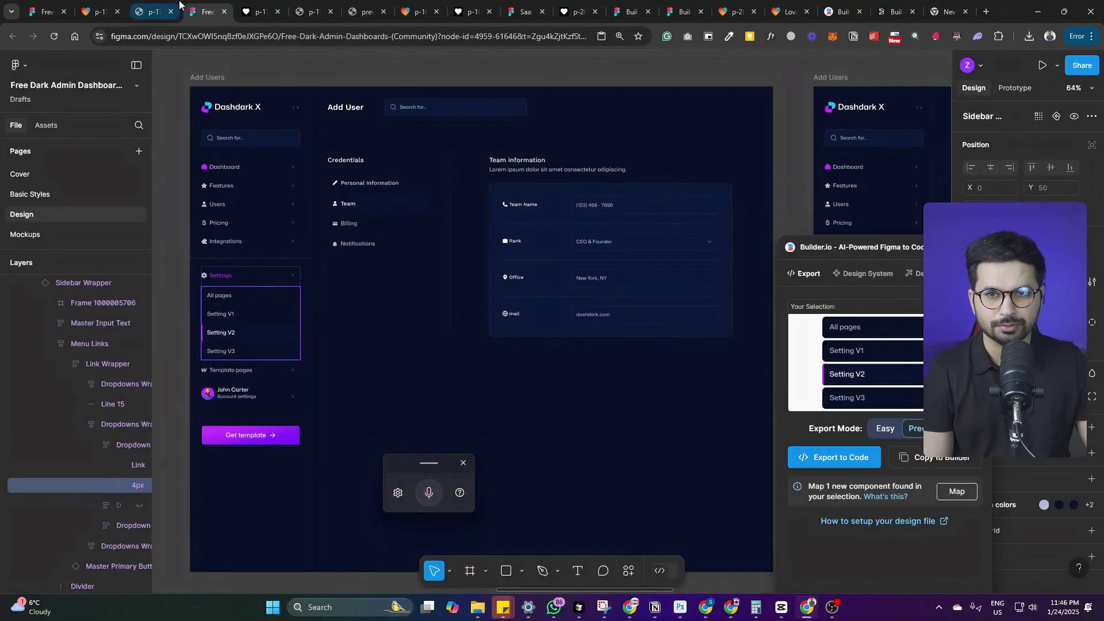